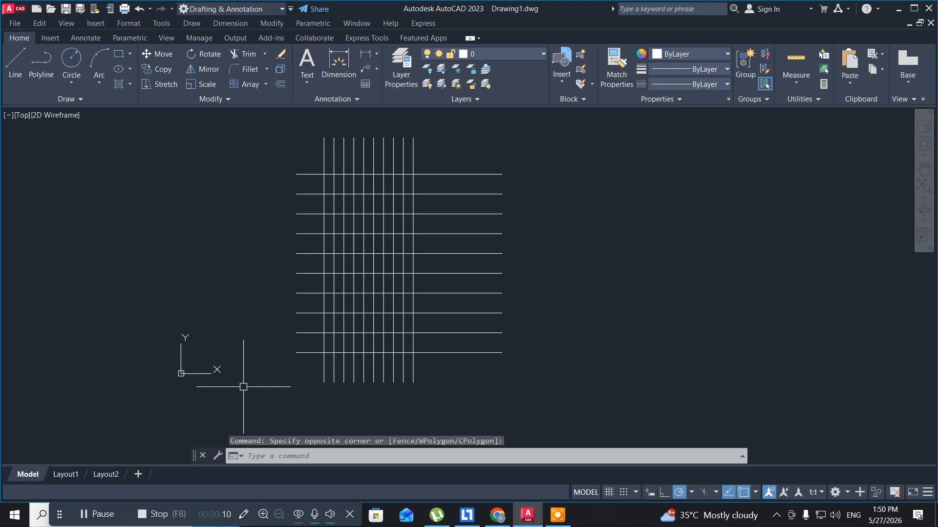
Try trimming both overhanging ends of the lowest horizontal line back to the outer vertical lines, and undo the trim
{"action": "type", "text": "TR"}
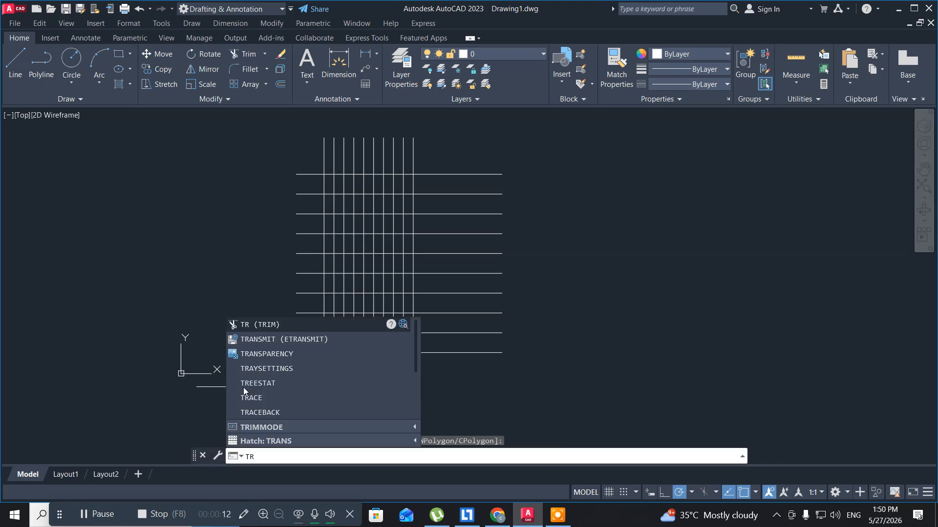
{"action": "key", "text": "Return"}
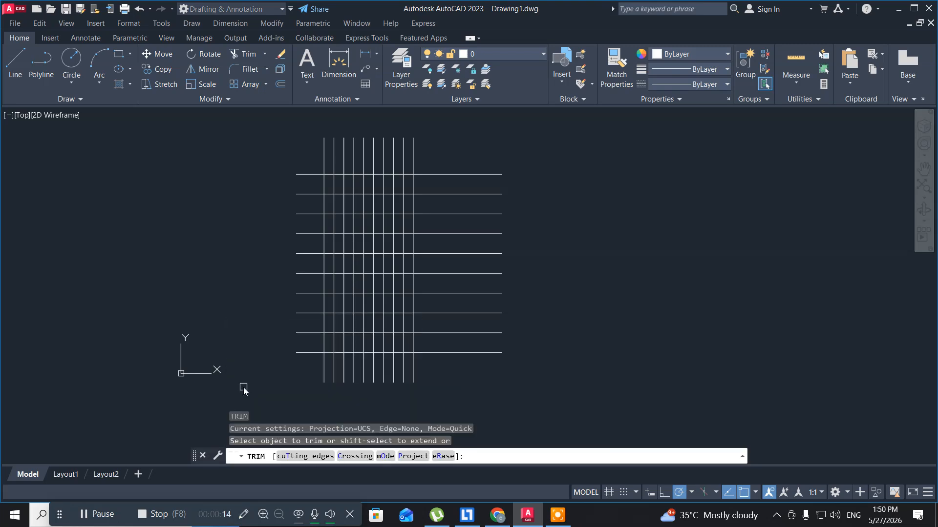
{"action": "left_click", "coordinate": [298, 353]}
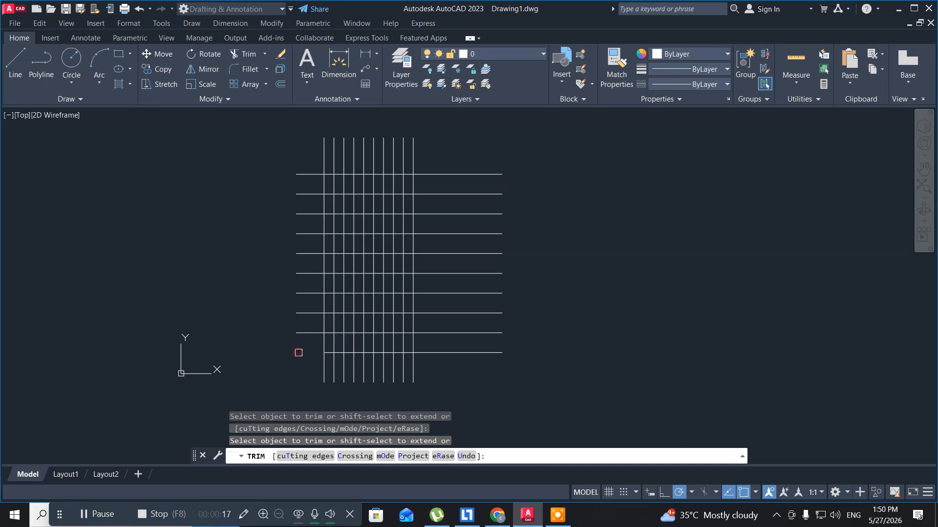
{"action": "left_click", "coordinate": [442, 353]}
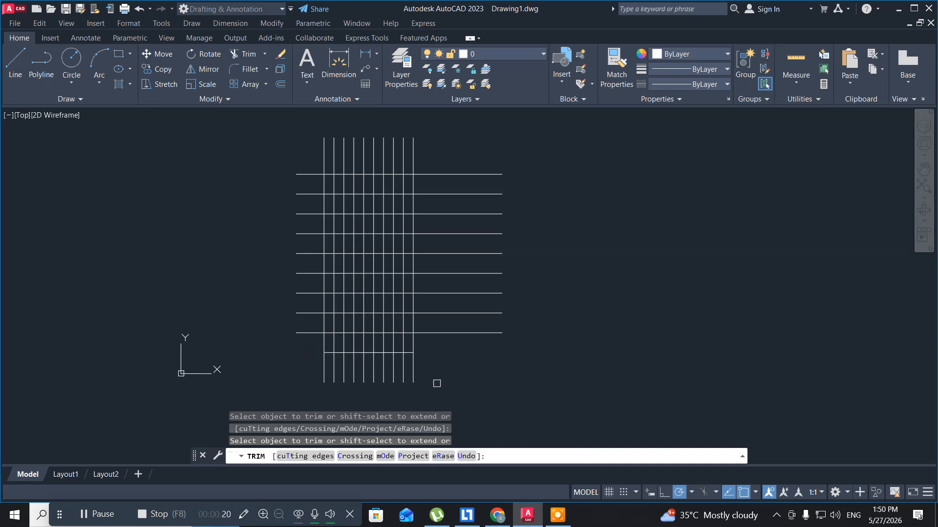
{"action": "key", "text": "Escape"}
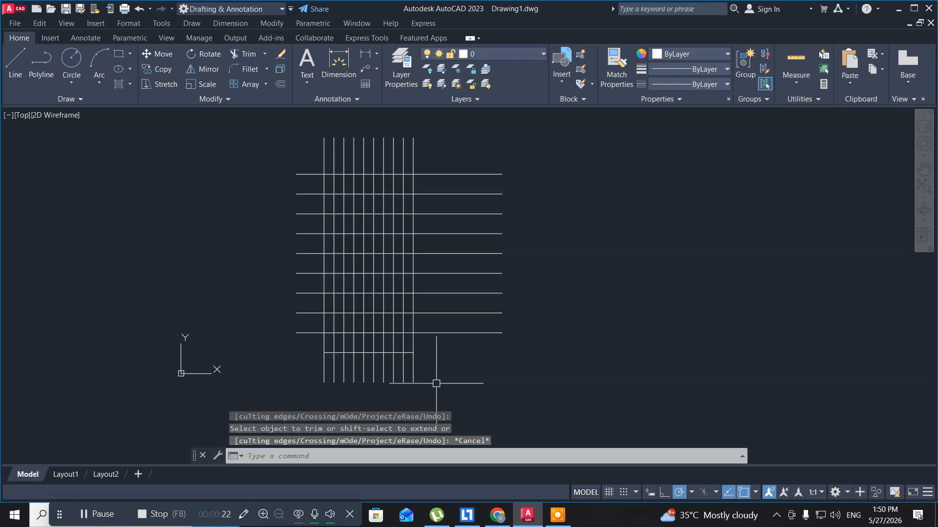
{"action": "key", "text": "ctrl+z"}
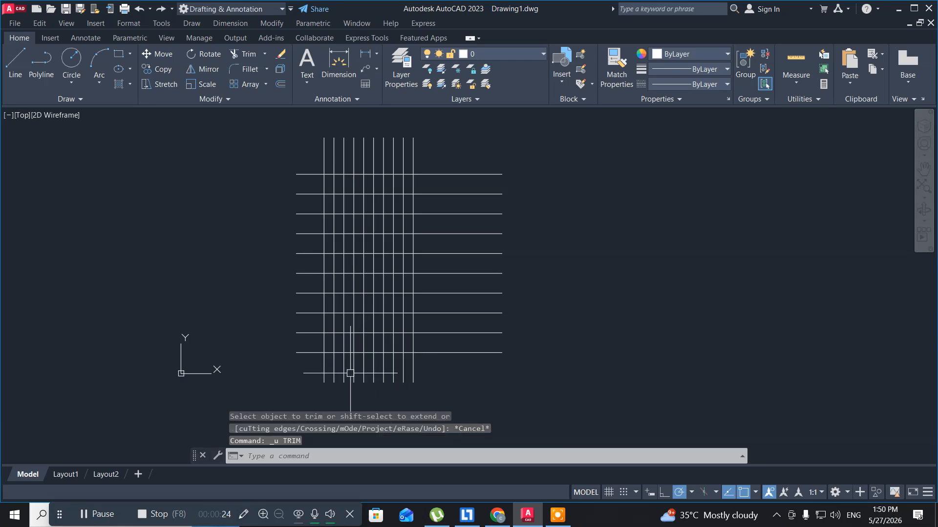
Start a trim that uses the fourth horizontal line from the bottom of the grid as its cutting edge
{"action": "scroll", "coordinate": [316, 360], "scroll_direction": "up", "scroll_amount": 2}
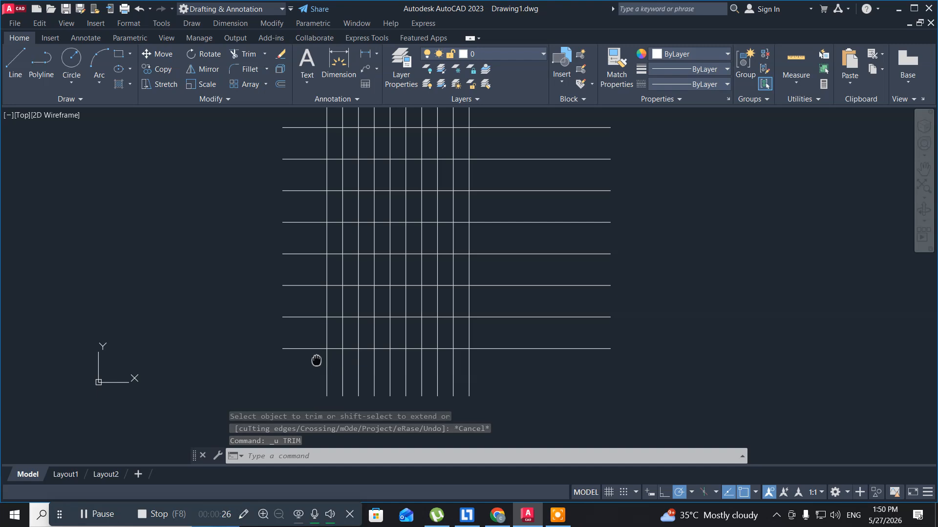
{"action": "middle_click_drag", "start_coordinate": [316, 360], "coordinate": [289, 338]}
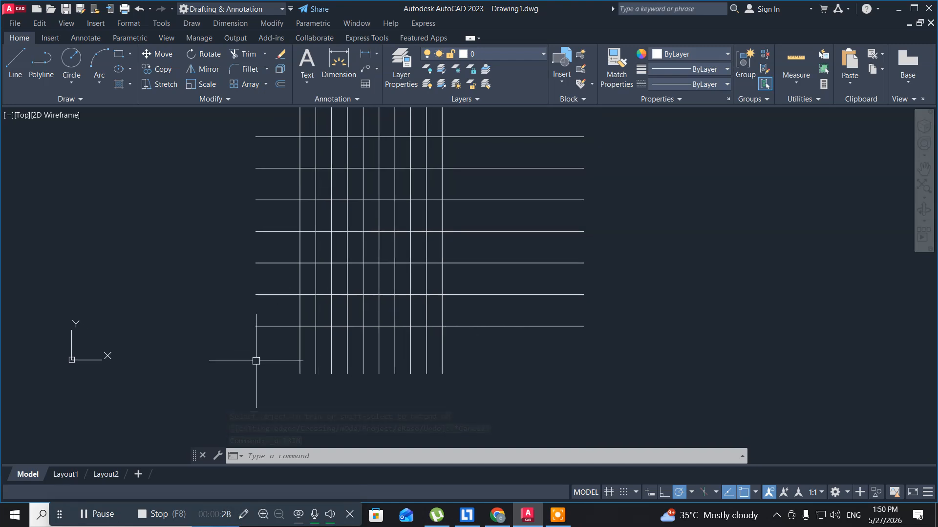
{"action": "type", "text": "tr"}
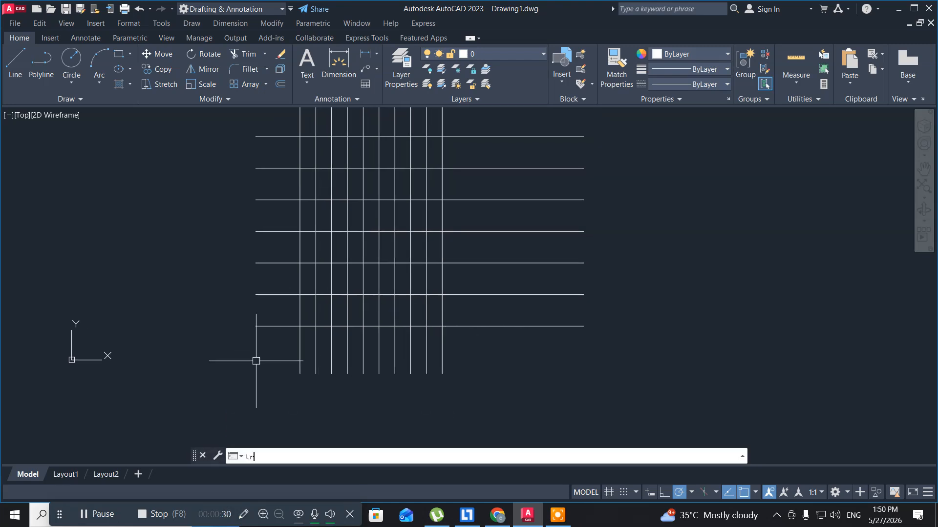
{"action": "key", "text": "Return"}
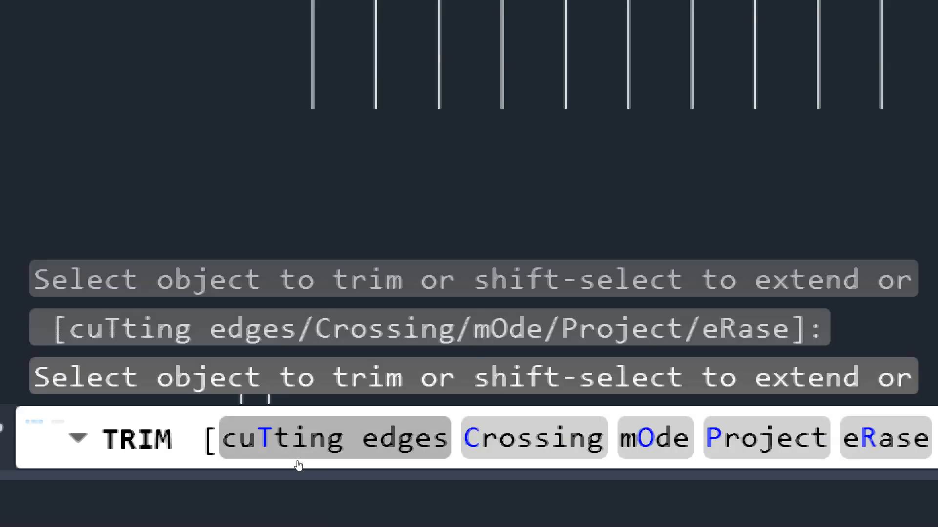
{"action": "left_click", "coordinate": [299, 465]}
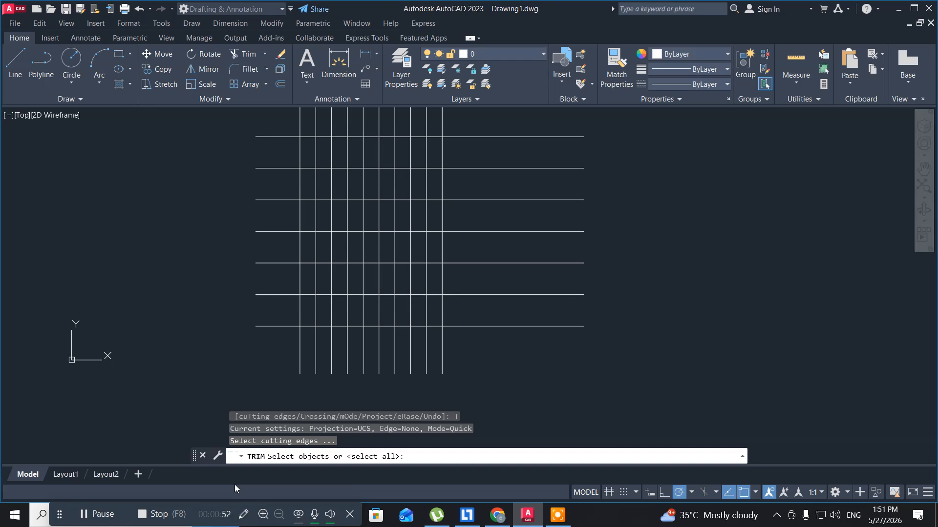
{"action": "left_click", "coordinate": [266, 232]}
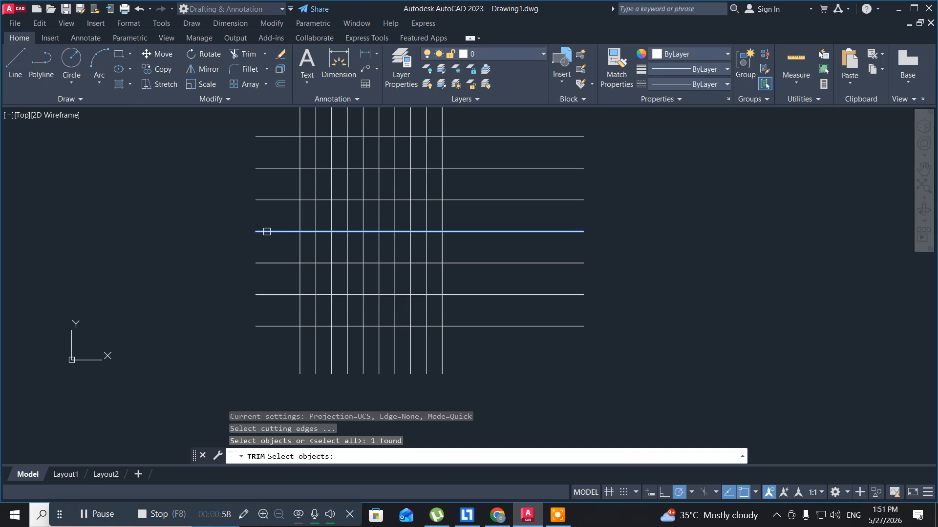
{"action": "key", "text": "Return"}
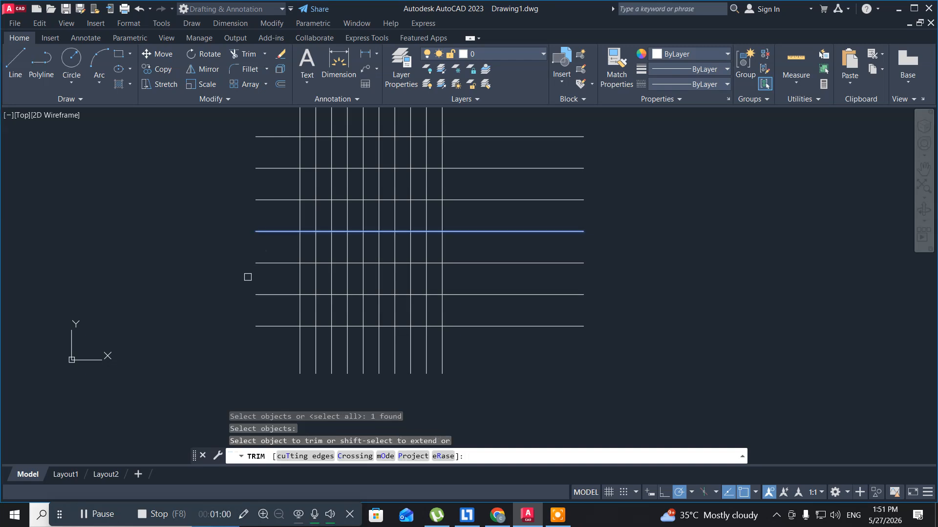
Trim the four leftmost vertical lines below the chosen cutting edge, and undo the trim
{"action": "left_click", "coordinate": [303, 246]}
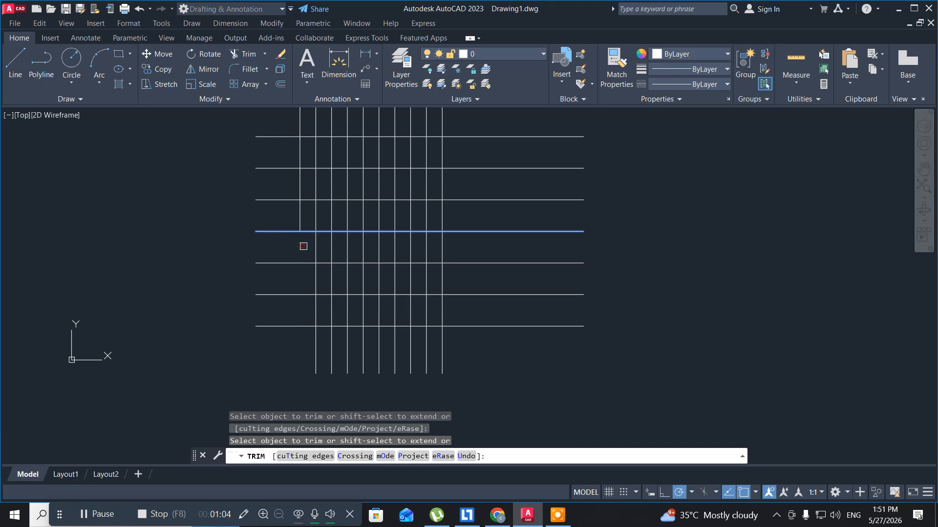
{"action": "left_click", "coordinate": [315, 245]}
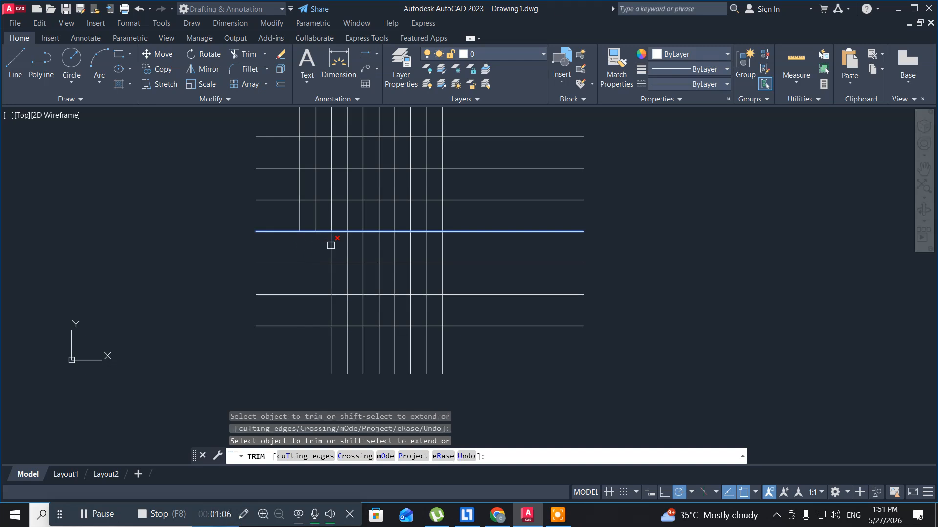
{"action": "left_click", "coordinate": [330, 245]}
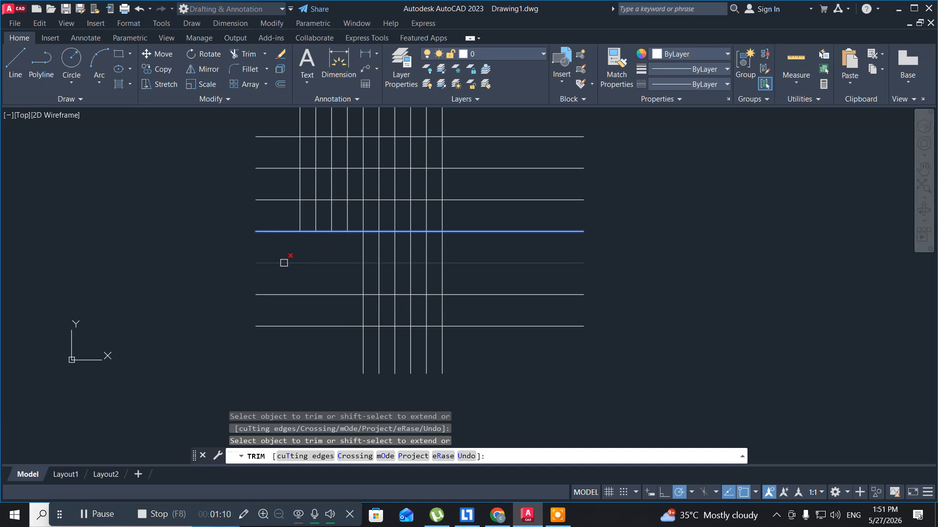
{"action": "key", "text": "Escape"}
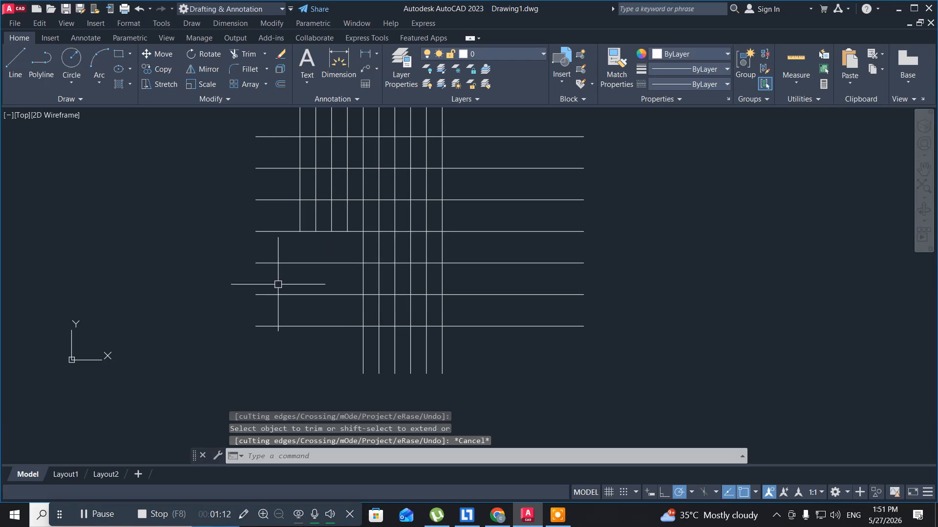
{"action": "key", "text": "ctrl+z"}
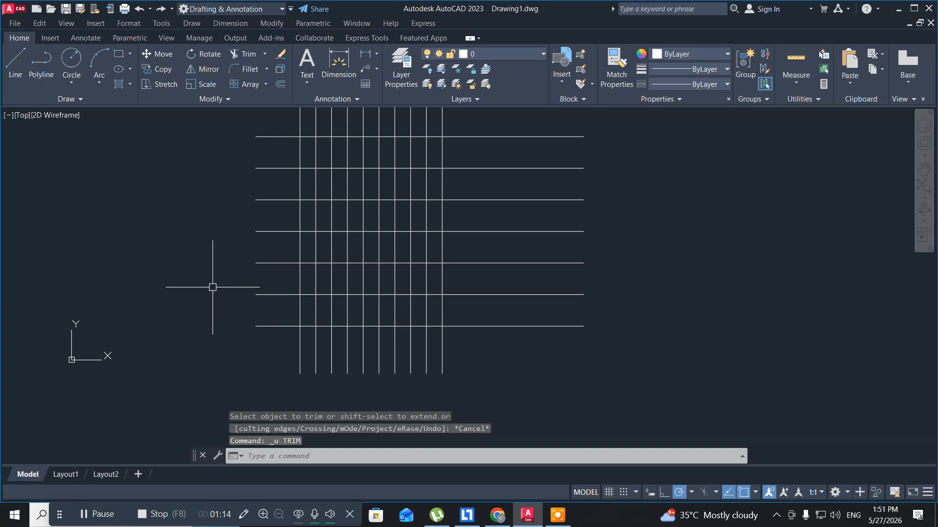
{"action": "left_click", "coordinate": [184, 265]}
{"action": "left_click", "coordinate": [133, 306]}
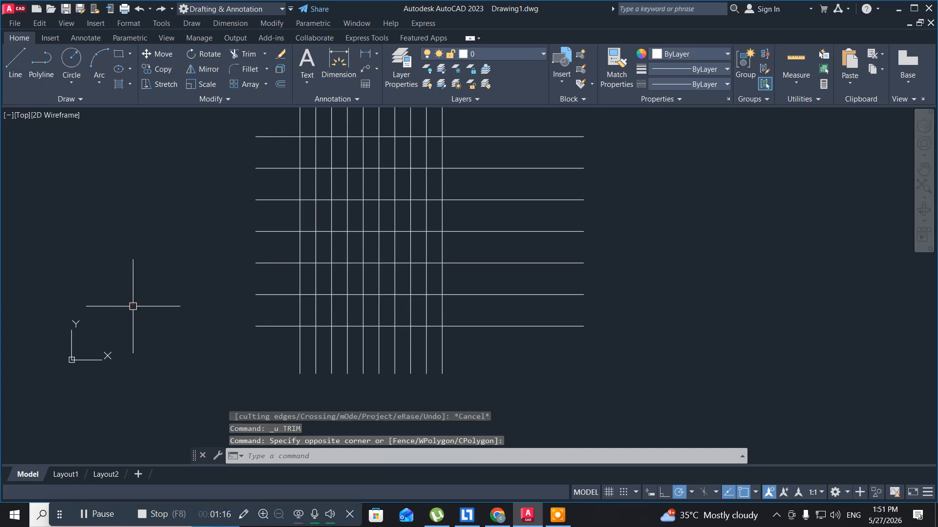
Start the Trim command and change its mode to Standard
{"action": "type", "text": "tr"}
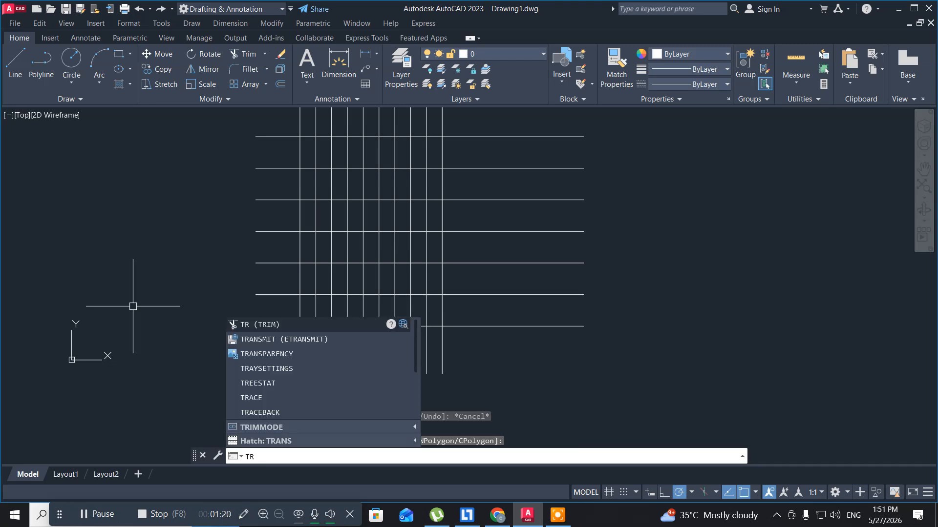
{"action": "key", "text": "Return"}
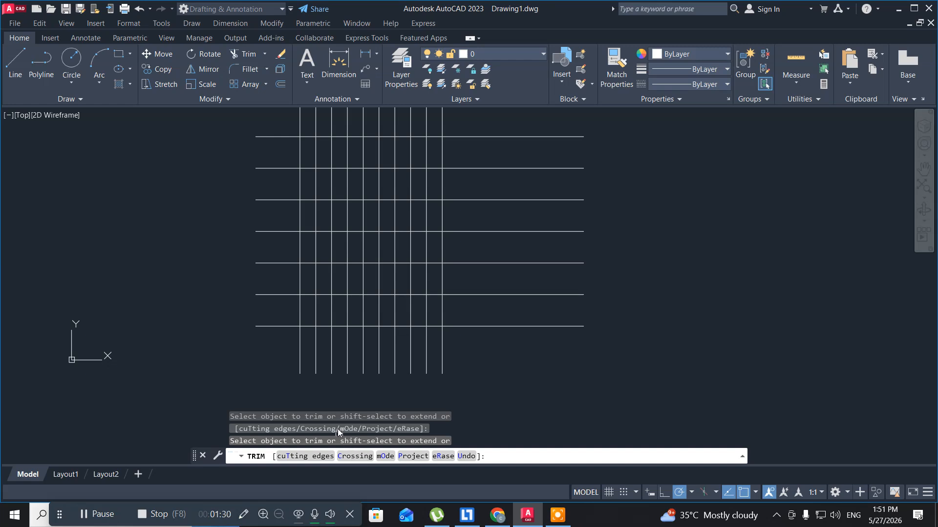
{"action": "left_click", "coordinate": [386, 459]}
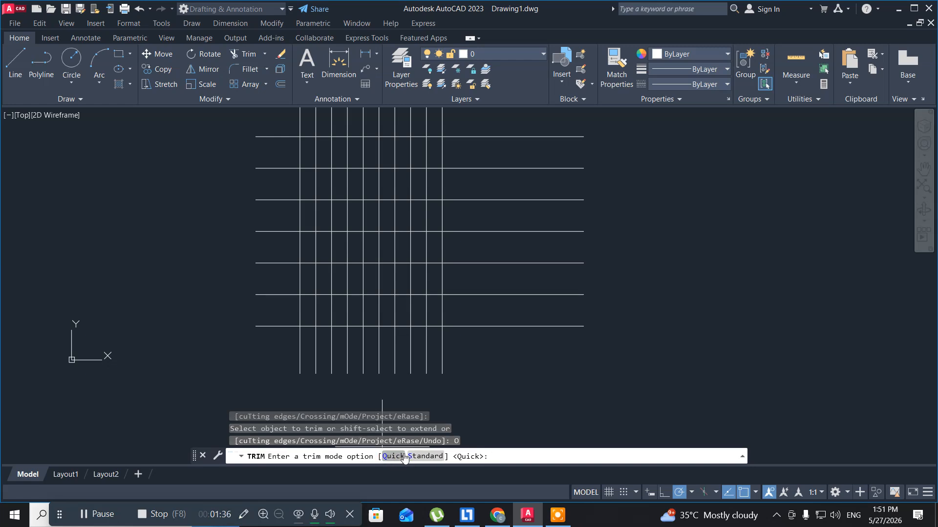
{"action": "left_click", "coordinate": [421, 456]}
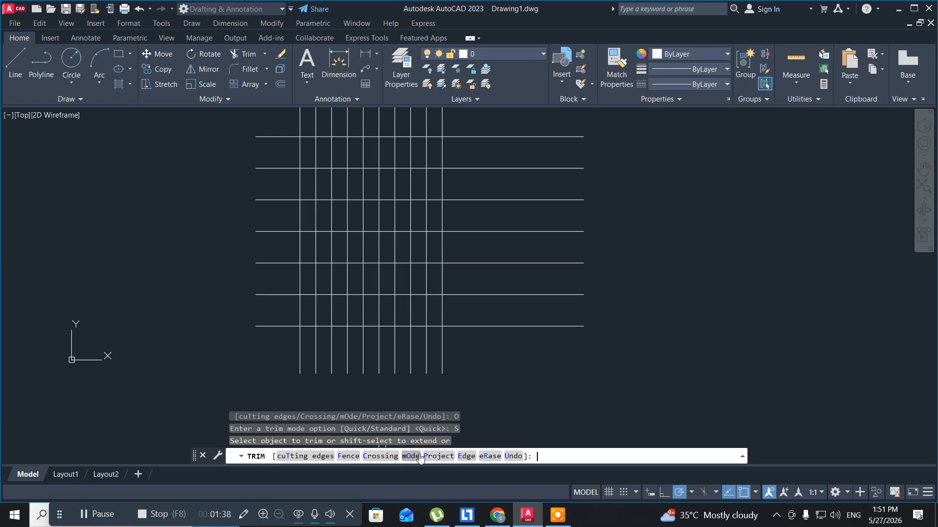
Trim a stepped path through the grid with a four-point Fence running across, up and across past the rightmost vertical line, and undo it
{"action": "left_click", "coordinate": [348, 457]}
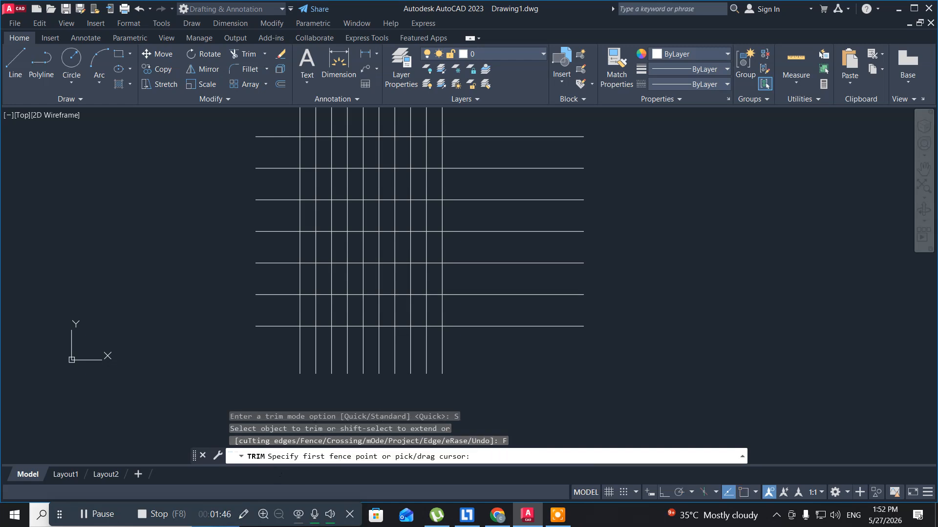
{"action": "left_click", "coordinate": [221, 314]}
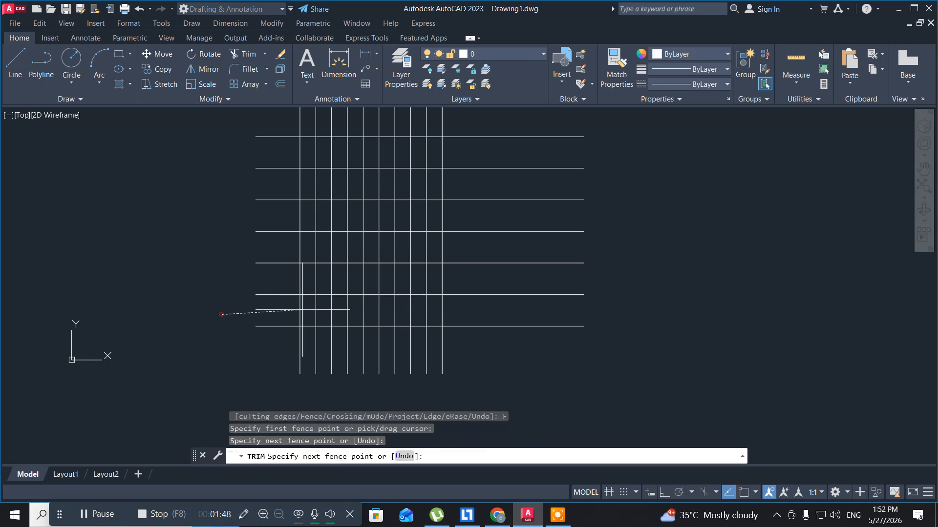
{"action": "left_click", "coordinate": [362, 308]}
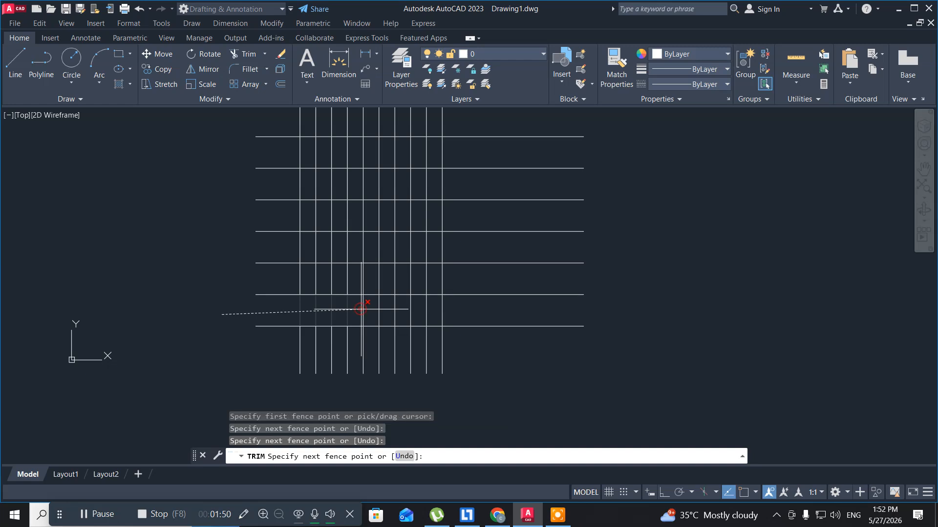
{"action": "left_click", "coordinate": [358, 195]}
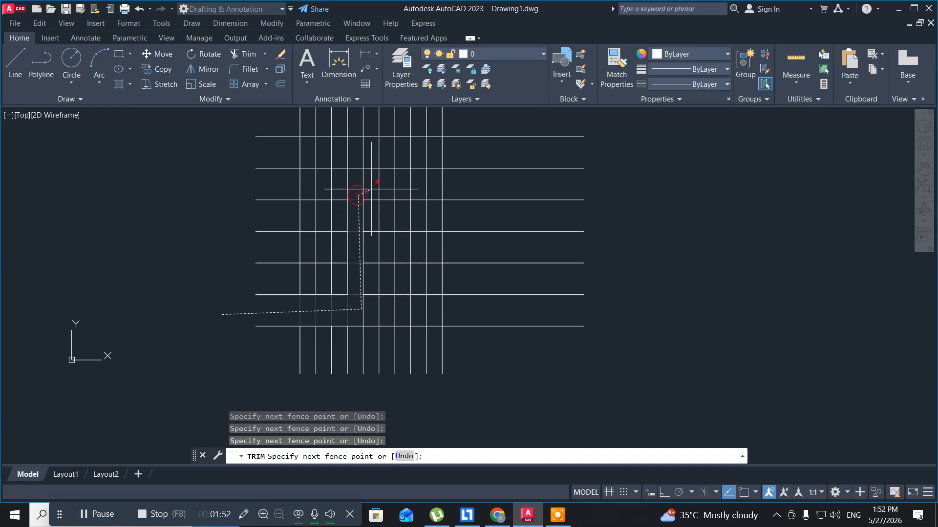
{"action": "left_click", "coordinate": [464, 187]}
{"action": "key", "text": "Return"}
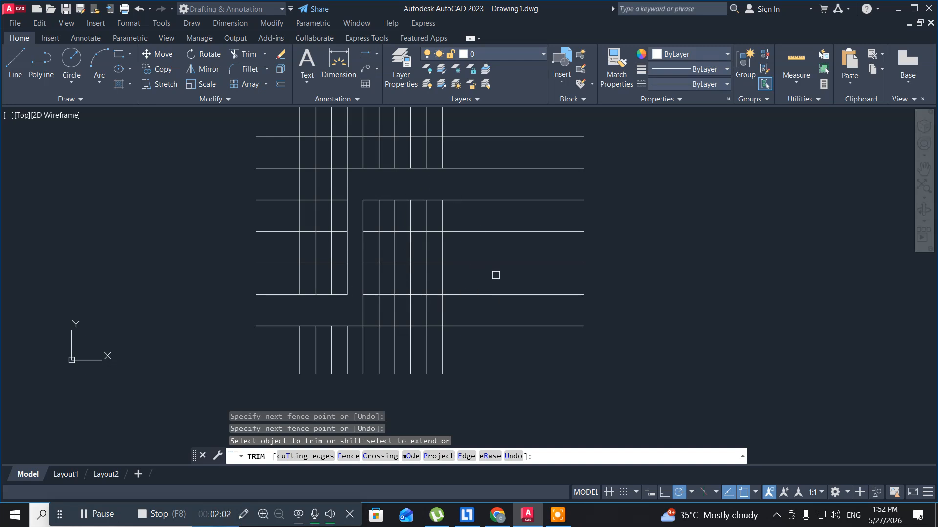
{"action": "key", "text": "Escape"}
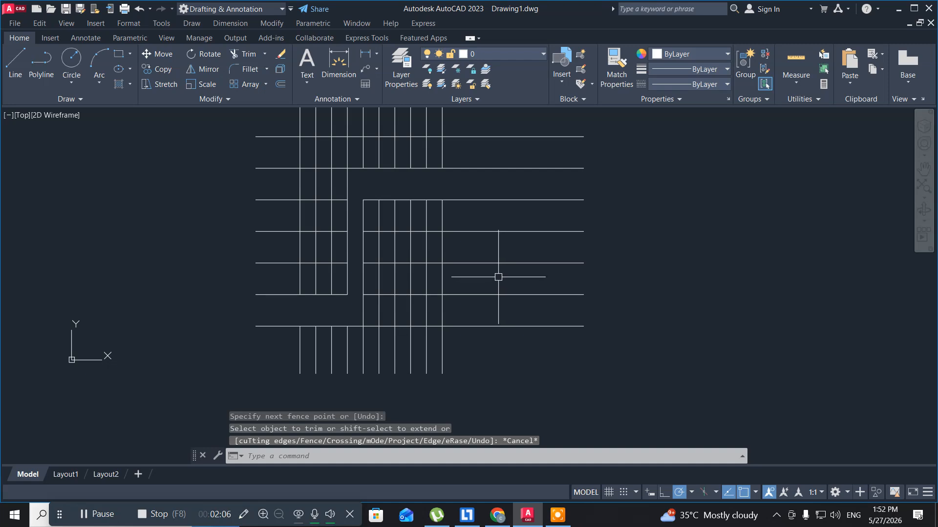
{"action": "key", "text": "ctrl+z"}
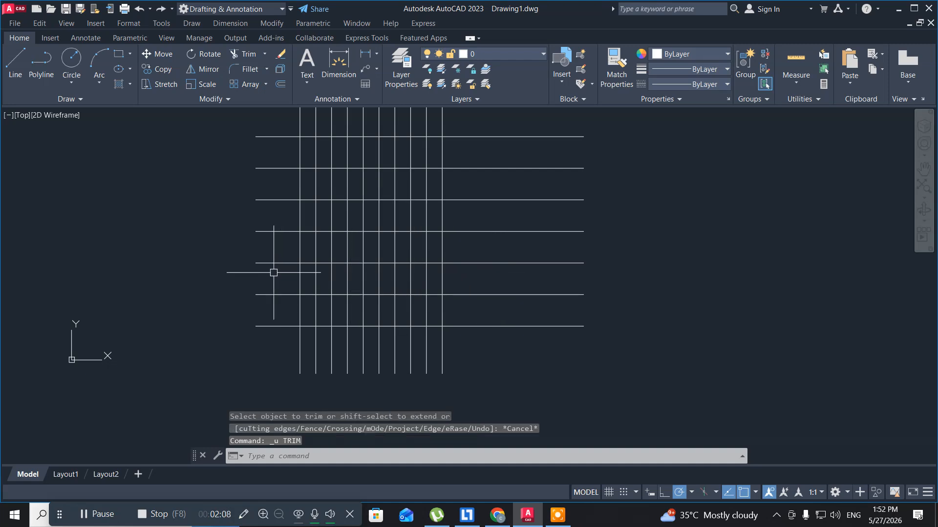
{"action": "left_click", "coordinate": [138, 237]}
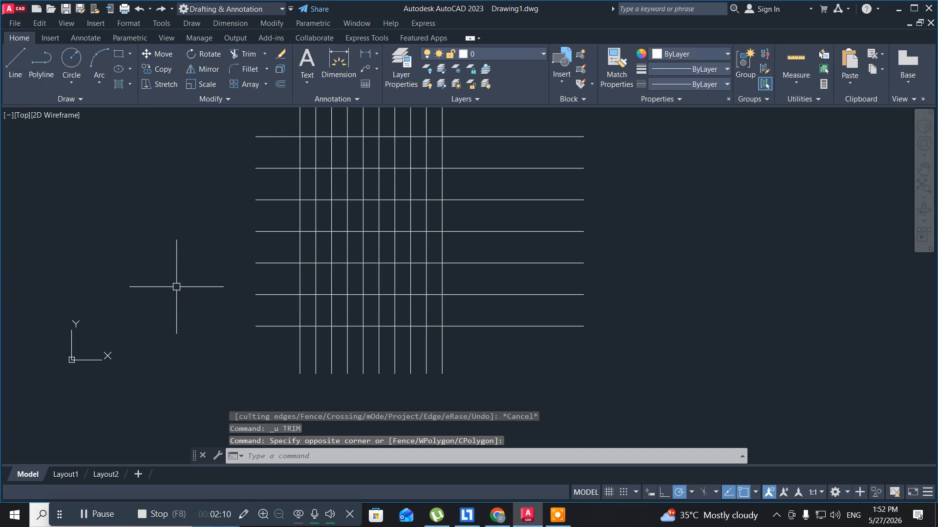
Trim the horizontal lines' ends beyond the rightmost vertical line with a Crossing window, using all objects as cutting edges, and undo it
{"action": "type", "text": "TR"}
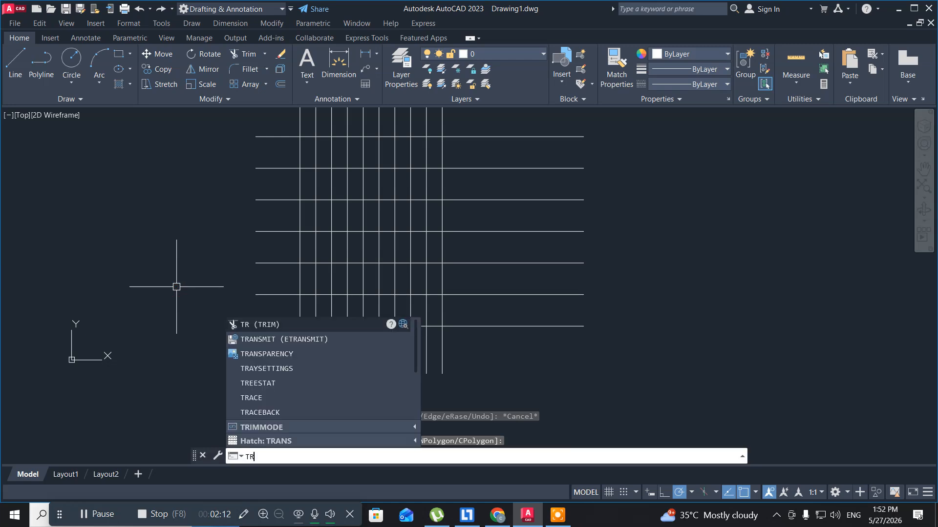
{"action": "key", "text": "Return"}
{"action": "key", "text": "Return"}
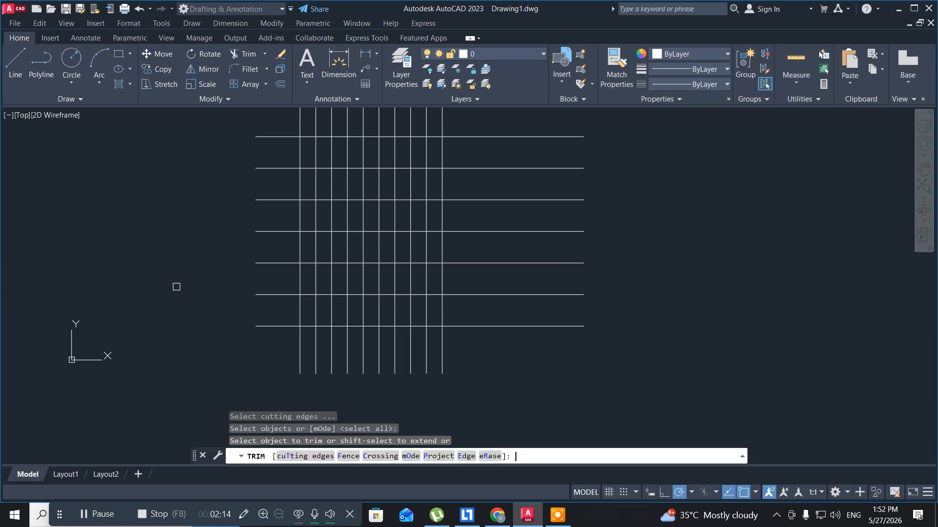
{"action": "left_click", "coordinate": [369, 458]}
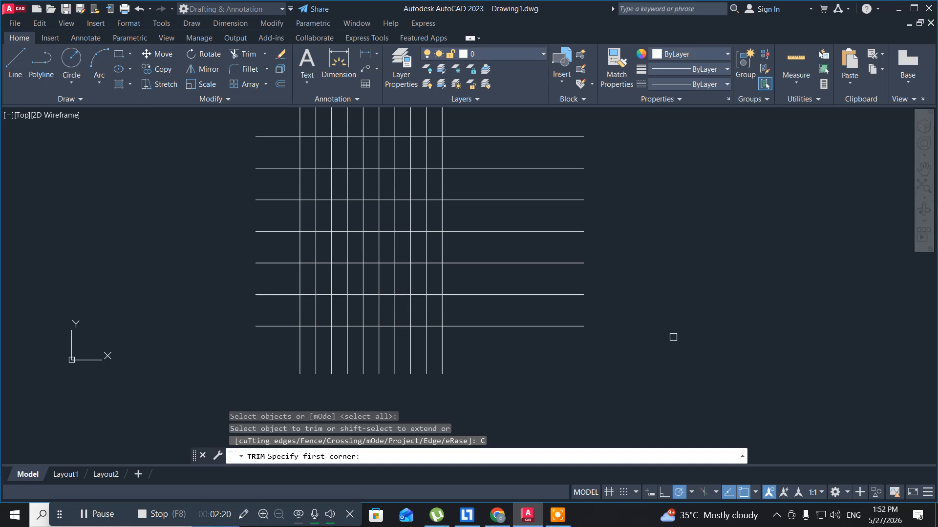
{"action": "mouse_move", "coordinate": [672, 328]}
{"action": "middle_mouse_down"}
{"action": "mouse_move", "coordinate": [664, 385]}
{"action": "mouse_move", "coordinate": [573, 351]}
{"action": "middle_mouse_up"}
{"action": "scroll", "coordinate": [670, 354], "scroll_direction": "down", "scroll_amount": 2}
{"action": "left_click", "coordinate": [544, 393]}
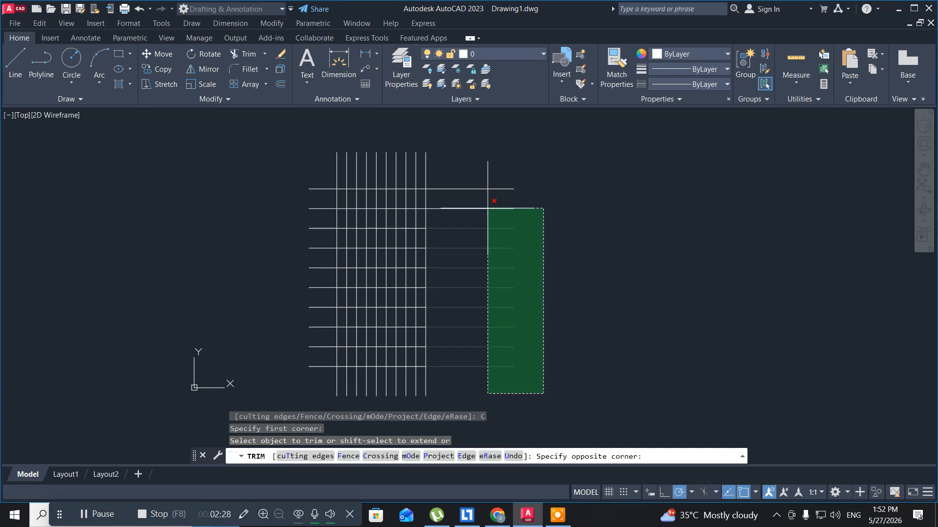
{"action": "left_click", "coordinate": [482, 177]}
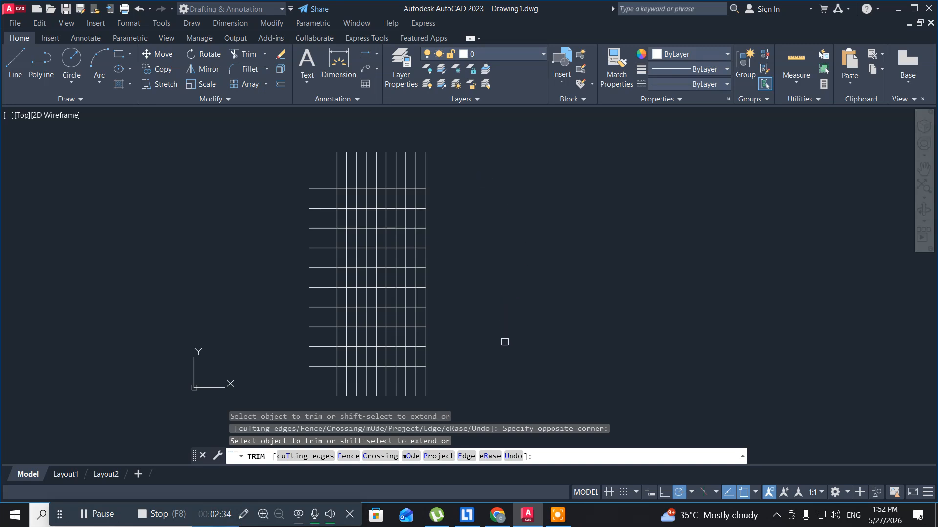
{"action": "key", "text": "ctrl+z"}
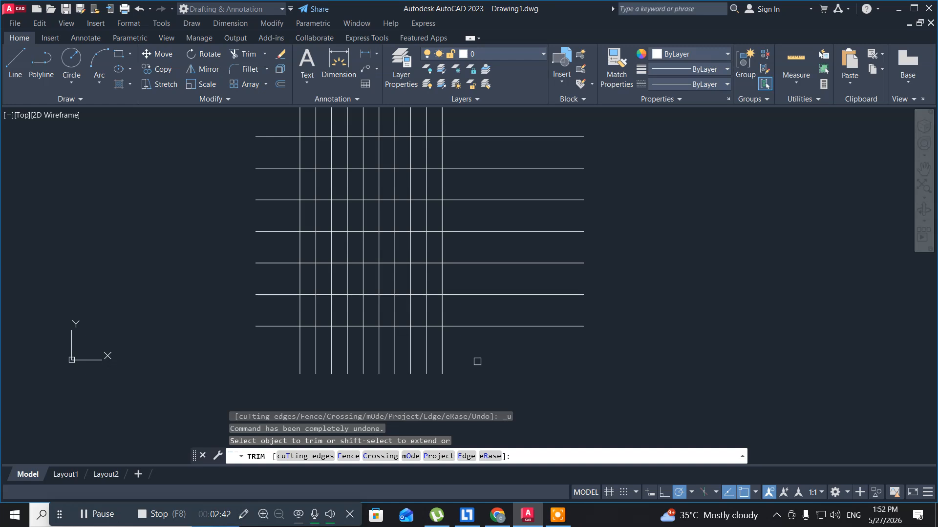
Switch the trim mode to Quick and back to Standard, and leave the Trim command
{"action": "left_click", "coordinate": [411, 456]}
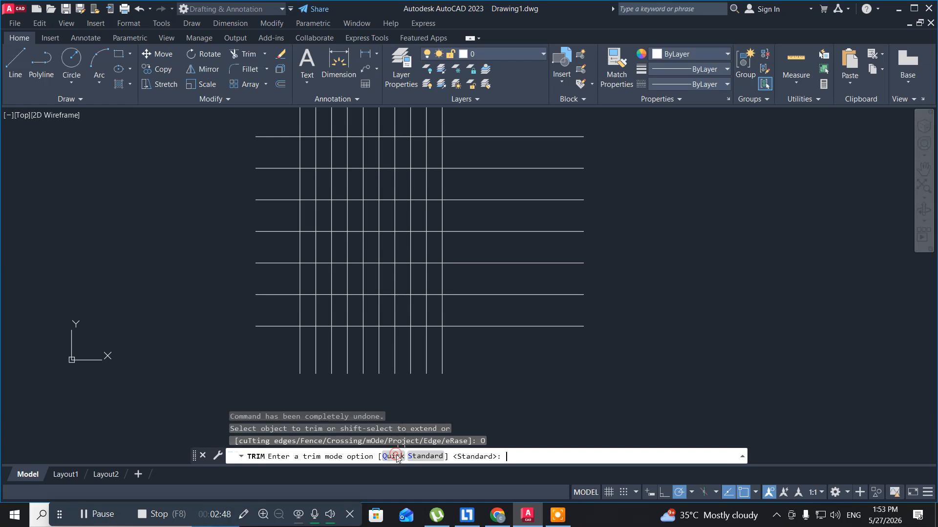
{"action": "left_click", "coordinate": [395, 457]}
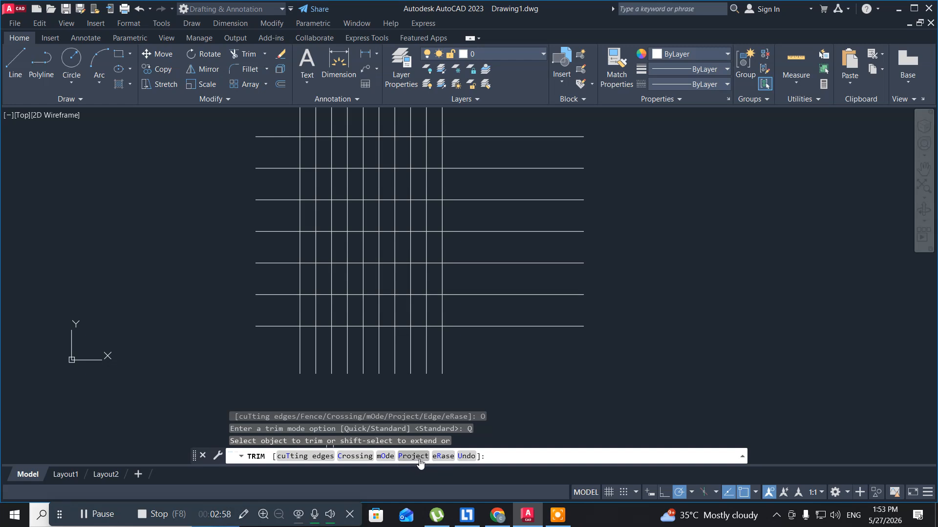
{"action": "left_click", "coordinate": [385, 456]}
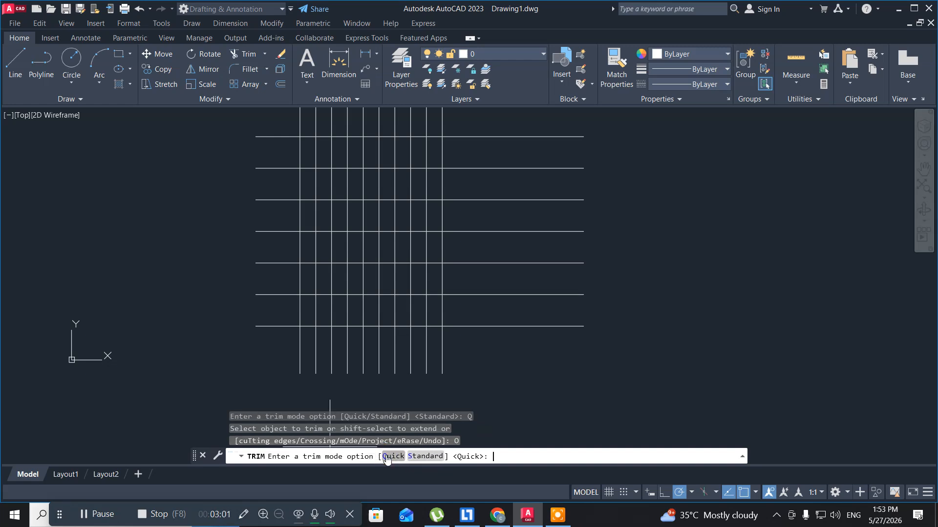
{"action": "left_click", "coordinate": [425, 456]}
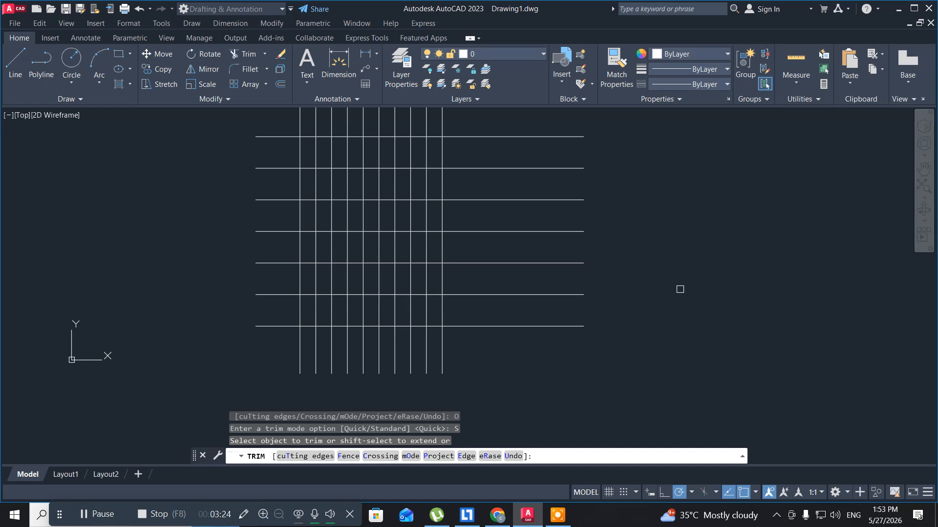
{"action": "key", "text": "Escape"}
Draw a rectangle in the empty area to the right of the line grid, about twice as wide as it is high
{"action": "middle_click_drag", "start_coordinate": [680, 289], "coordinate": [471, 284]}
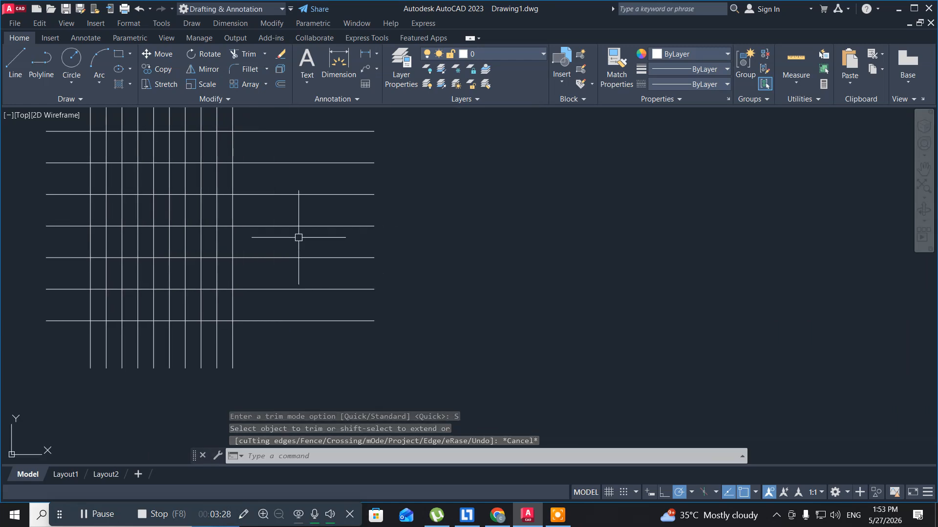
{"action": "left_click", "coordinate": [119, 53]}
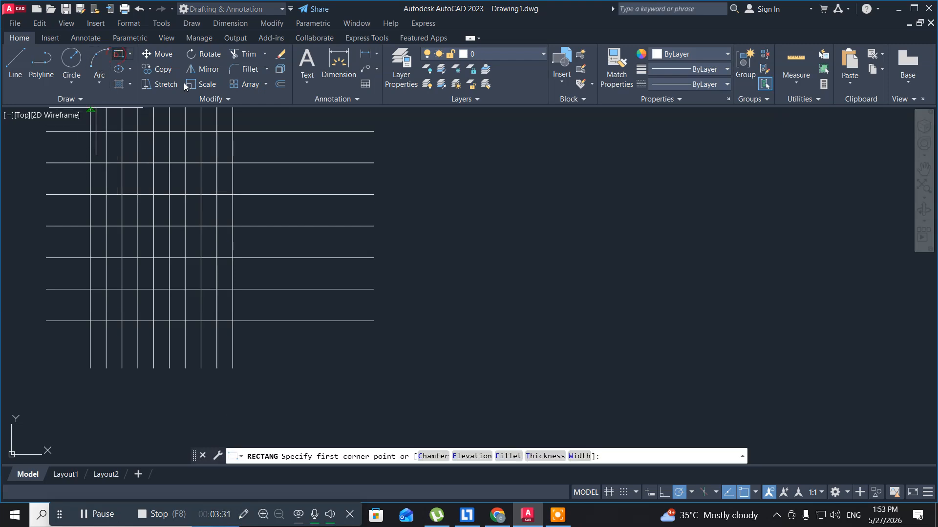
{"action": "left_click", "coordinate": [463, 249]}
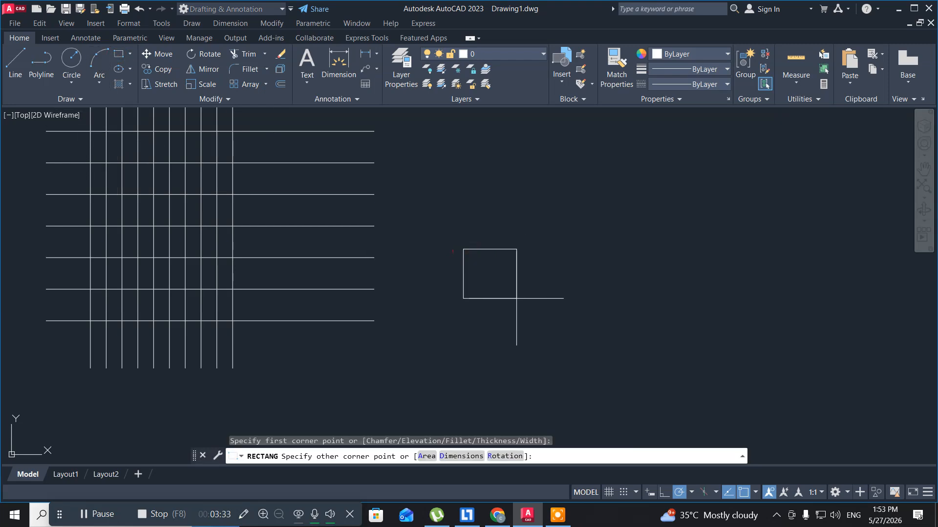
{"action": "left_click", "coordinate": [665, 351]}
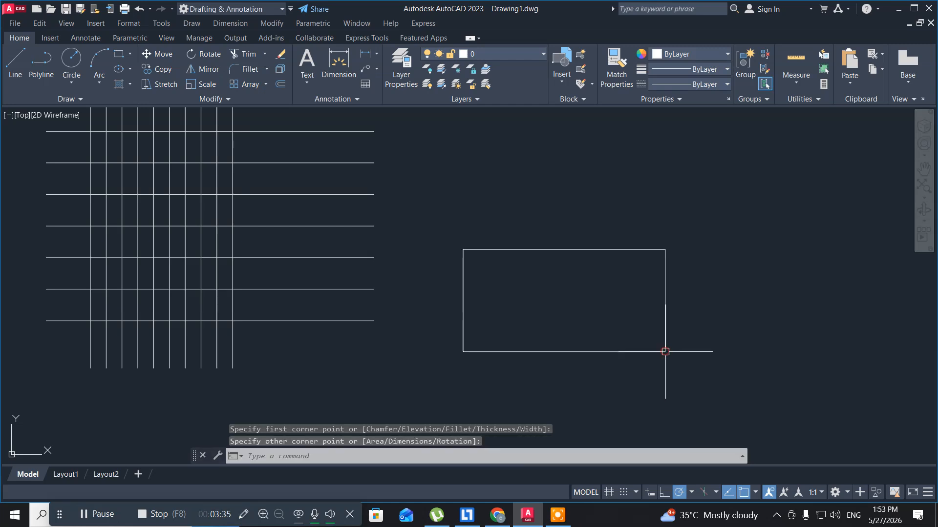
Change the drawing's view to SW Isometric, with the rectangle in focus
{"action": "left_click", "coordinate": [22, 115]}
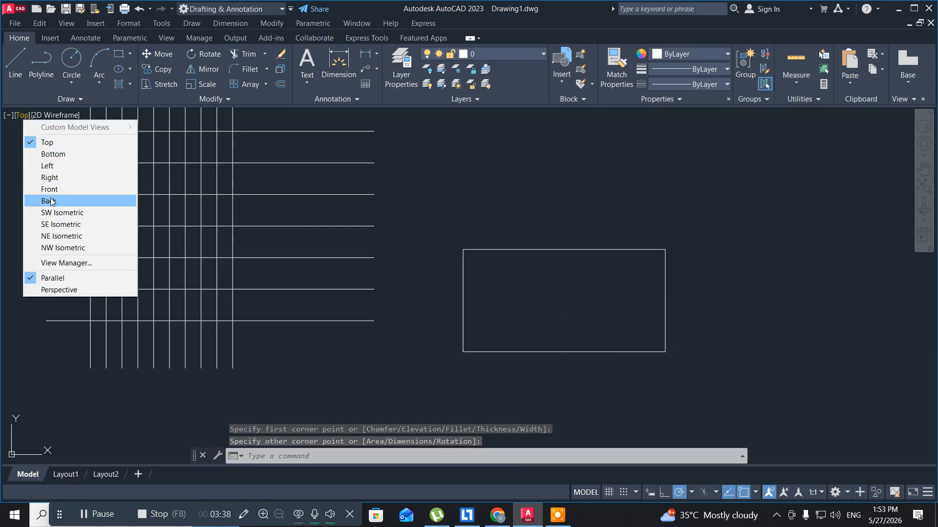
{"action": "left_click", "coordinate": [46, 212]}
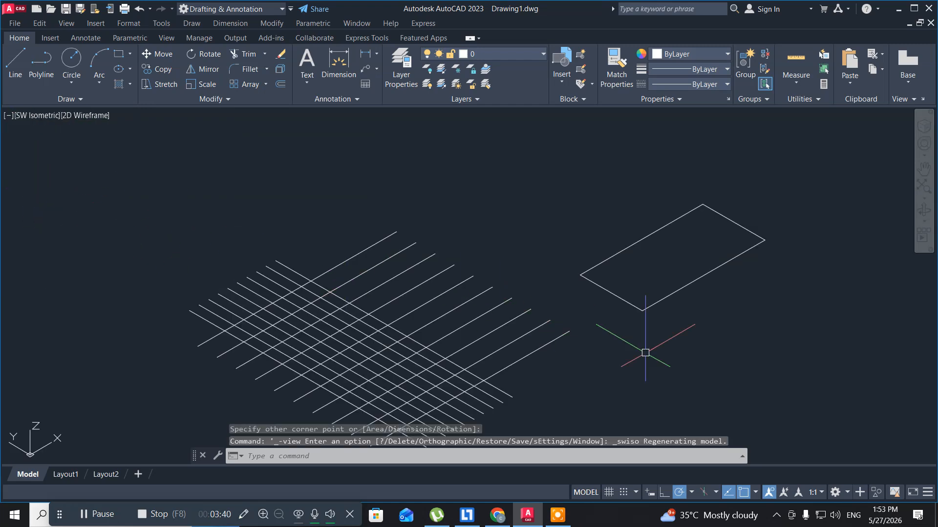
{"action": "middle_click_drag", "start_coordinate": [737, 356], "coordinate": [557, 405]}
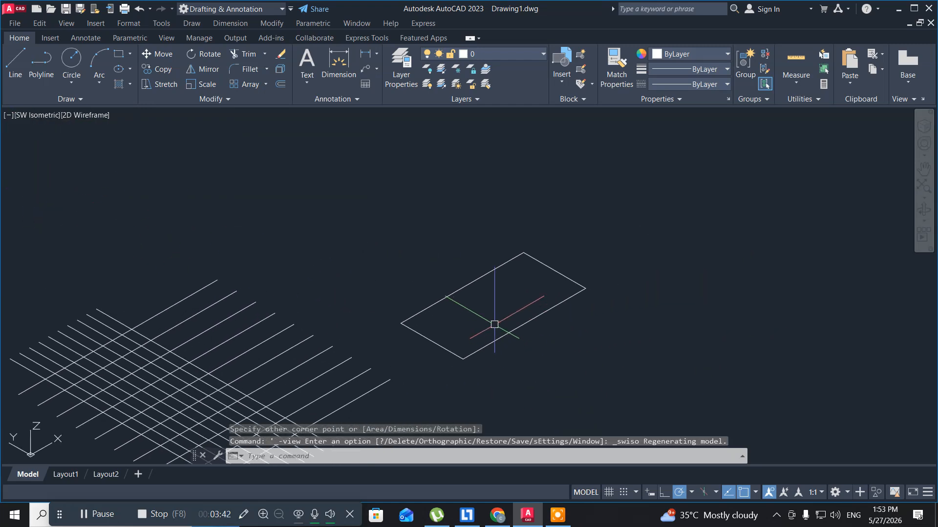
{"action": "scroll", "coordinate": [495, 325], "scroll_direction": "up", "scroll_amount": 4}
{"action": "scroll", "coordinate": [494, 324], "scroll_direction": "down", "scroll_amount": 2}
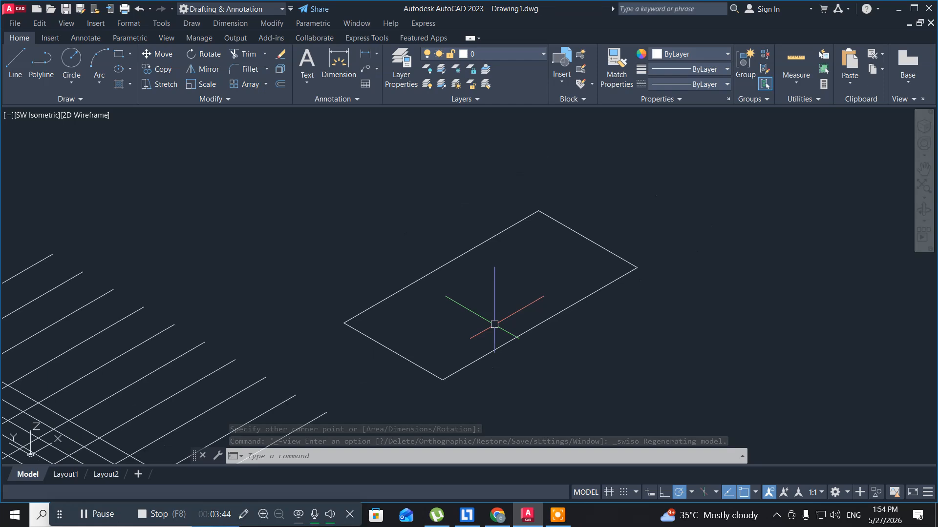
Extrude the rectangle upward into a solid box, setting its height freehand
{"action": "type", "text": "ext"}
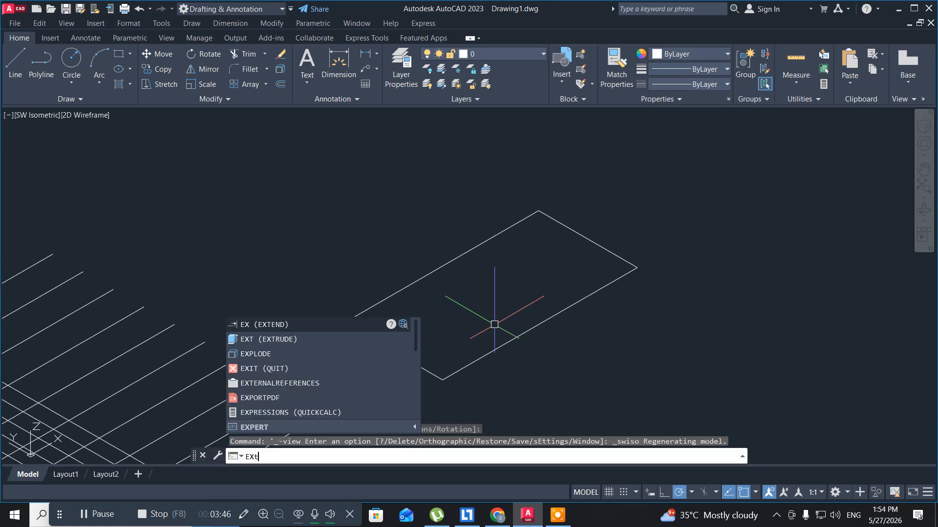
{"action": "key", "text": "Return"}
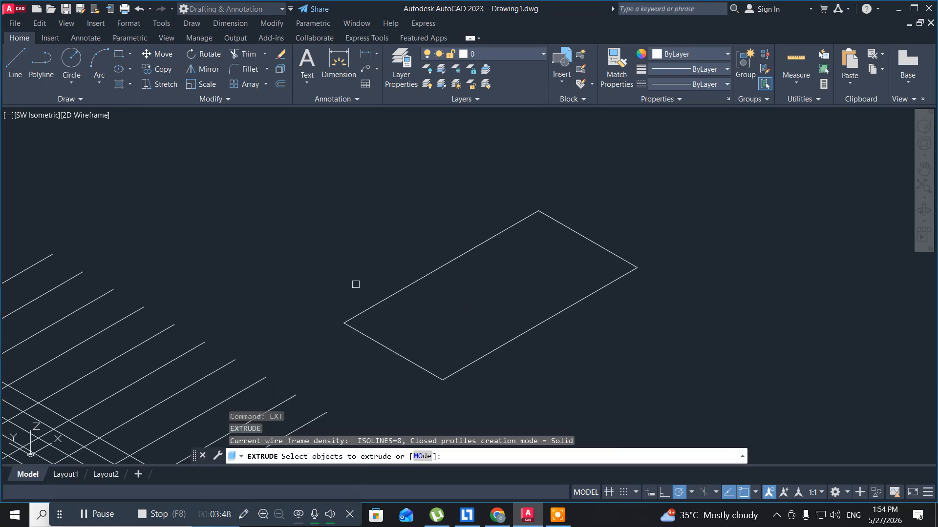
{"action": "left_click", "coordinate": [380, 299]}
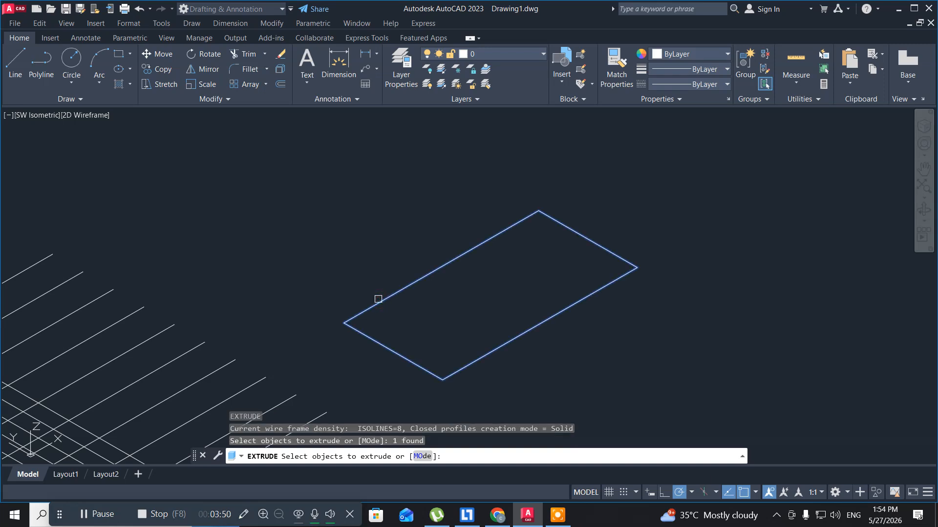
{"action": "key", "text": "Return"}
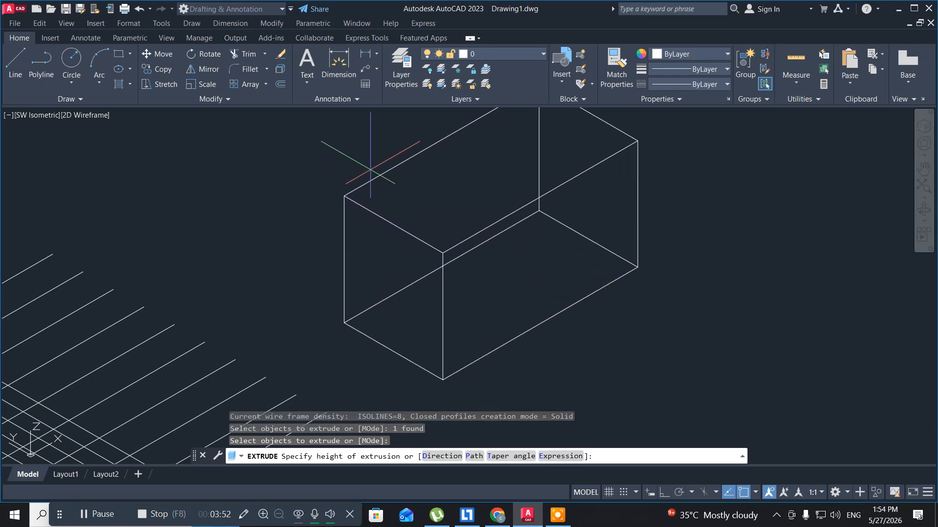
{"action": "left_click", "coordinate": [370, 169]}
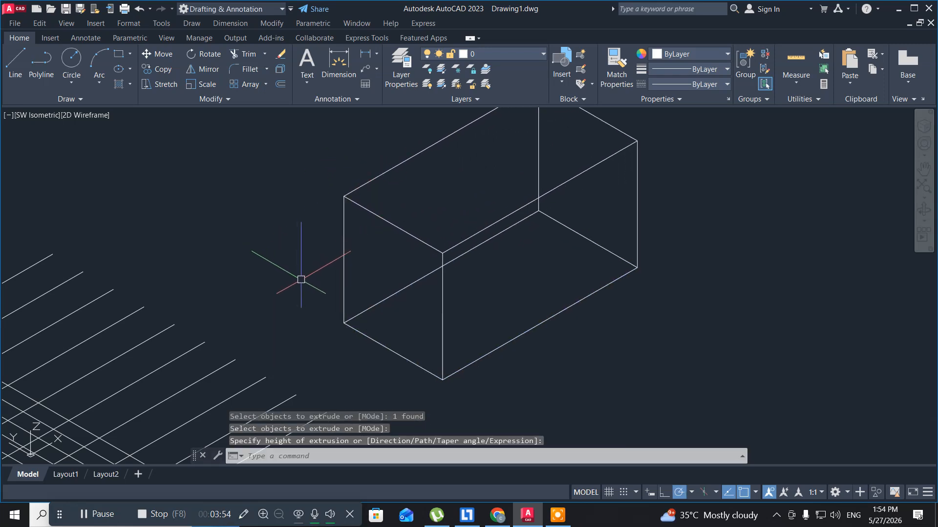
{"action": "left_click", "coordinate": [283, 273]}
{"action": "left_click", "coordinate": [287, 325]}
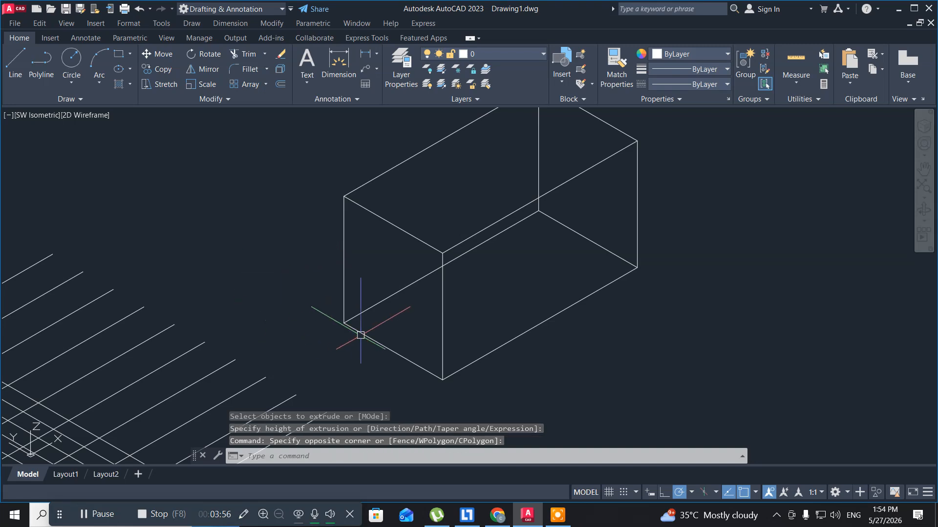
Draw a line about 32 units long on the box's top face, parallel to the Y axis at 270°
{"action": "left_click", "coordinate": [15, 63]}
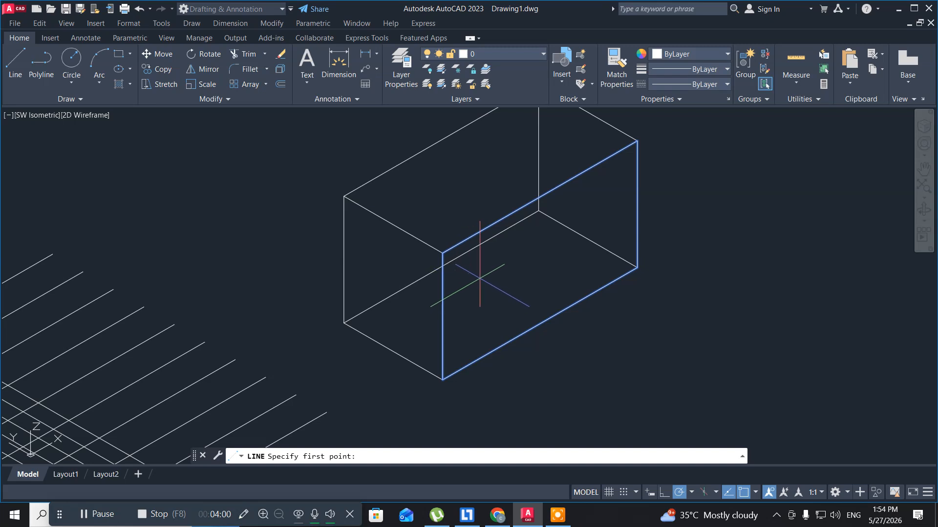
{"action": "middle_click_drag", "start_coordinate": [491, 270], "coordinate": [428, 351]}
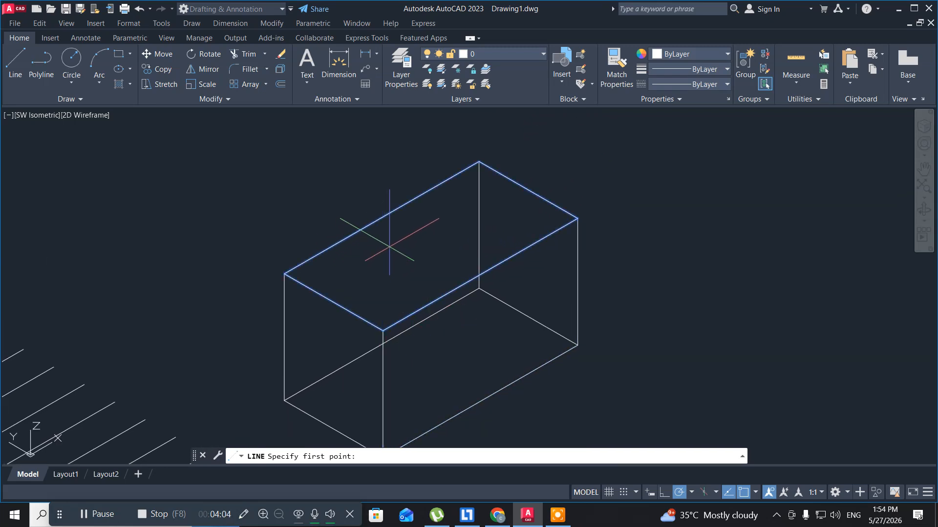
{"action": "left_click", "coordinate": [388, 243]}
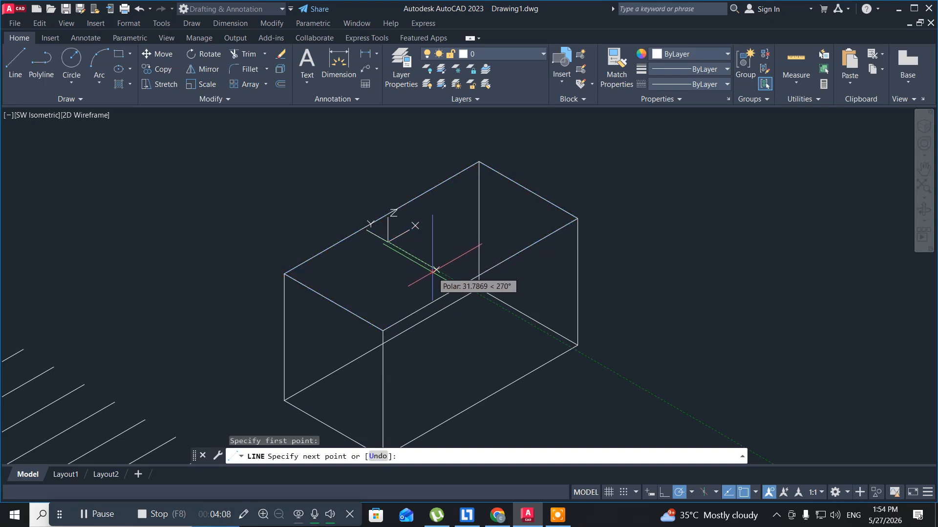
{"action": "left_click", "coordinate": [435, 270]}
{"action": "key", "text": "Return"}
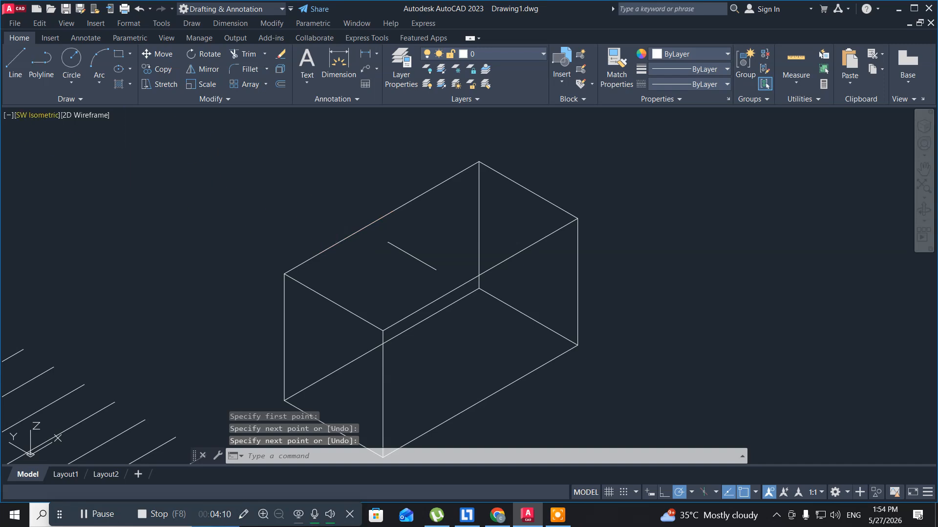
Draw a second line on the box's top face, parallel to the X axis and crossing the first line
{"action": "left_click", "coordinate": [15, 61]}
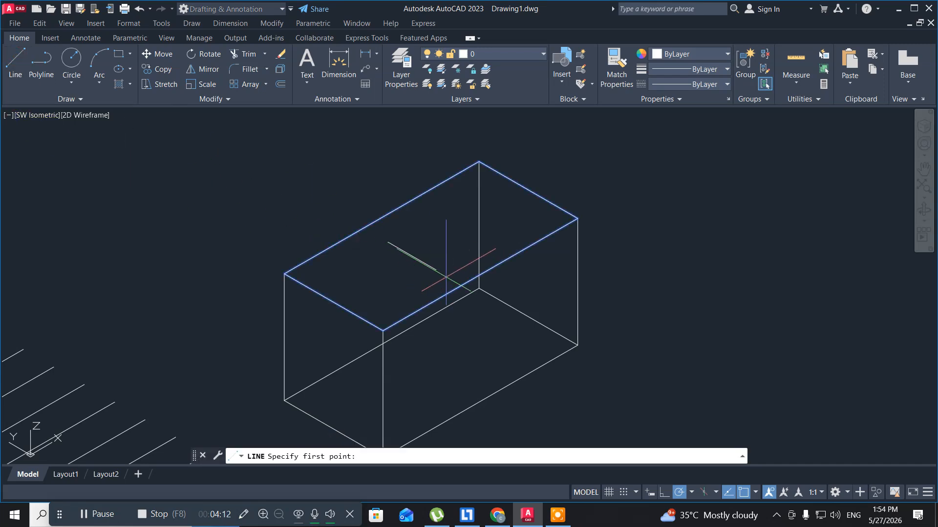
{"action": "left_click", "coordinate": [383, 260]}
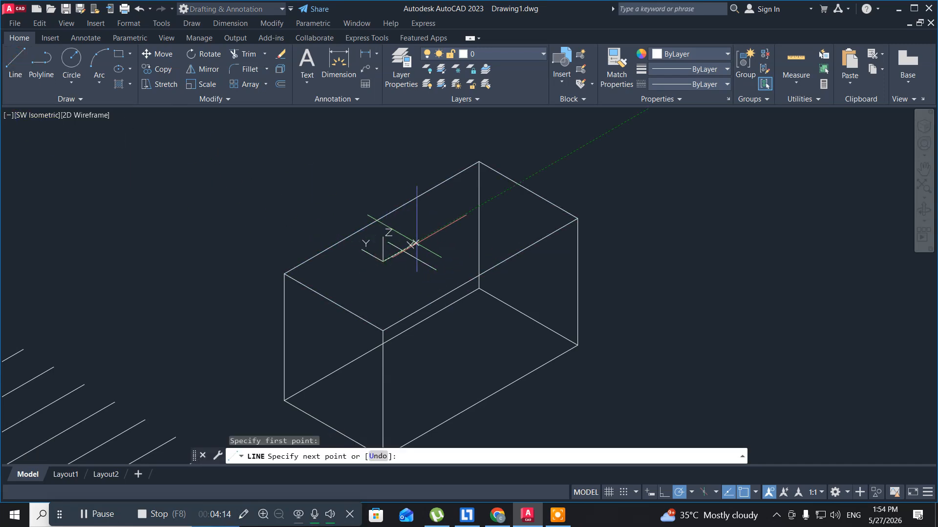
{"action": "left_click", "coordinate": [439, 229]}
{"action": "key", "text": "Return"}
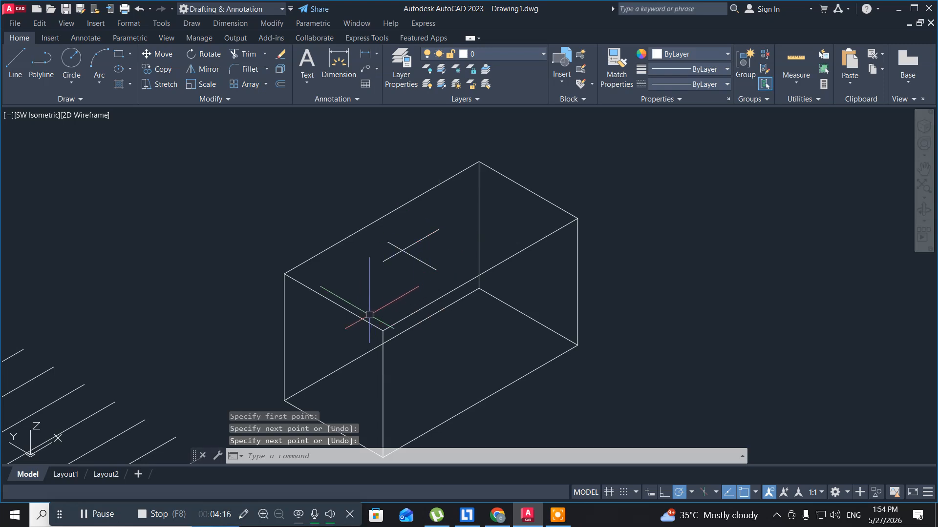
Trim the lower-right half of the first line and the upper-right half of the second with projection None, and undo the trims
{"action": "scroll", "coordinate": [433, 243], "scroll_direction": "up", "scroll_amount": 4}
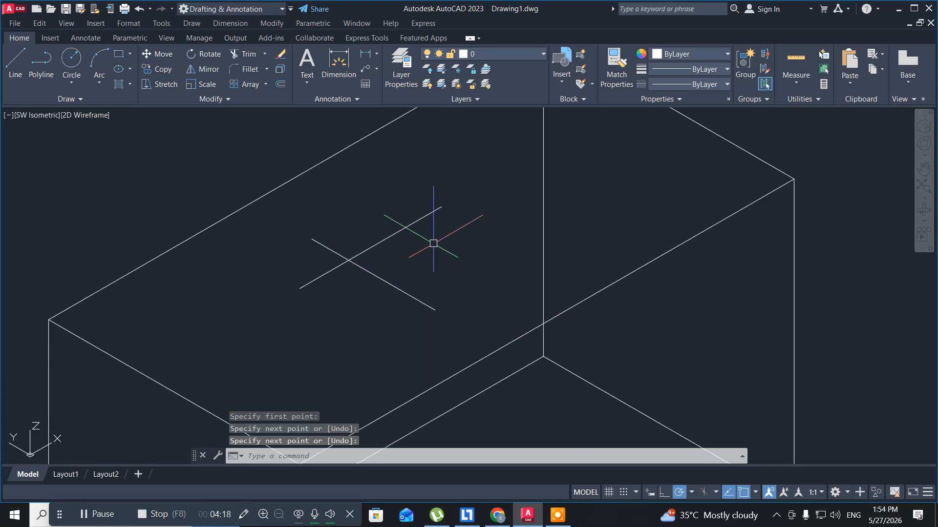
{"action": "left_click", "coordinate": [73, 202]}
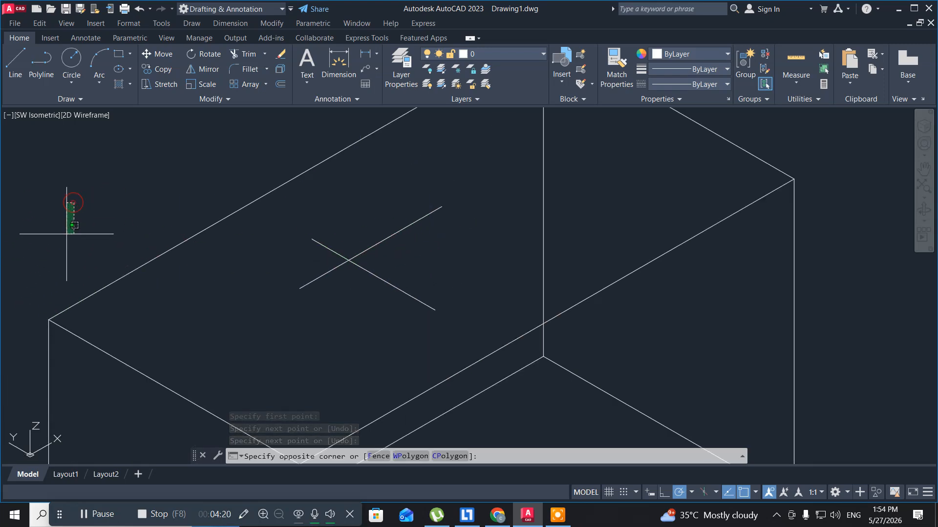
{"action": "left_click", "coordinate": [73, 226]}
{"action": "type", "text": "tr"}
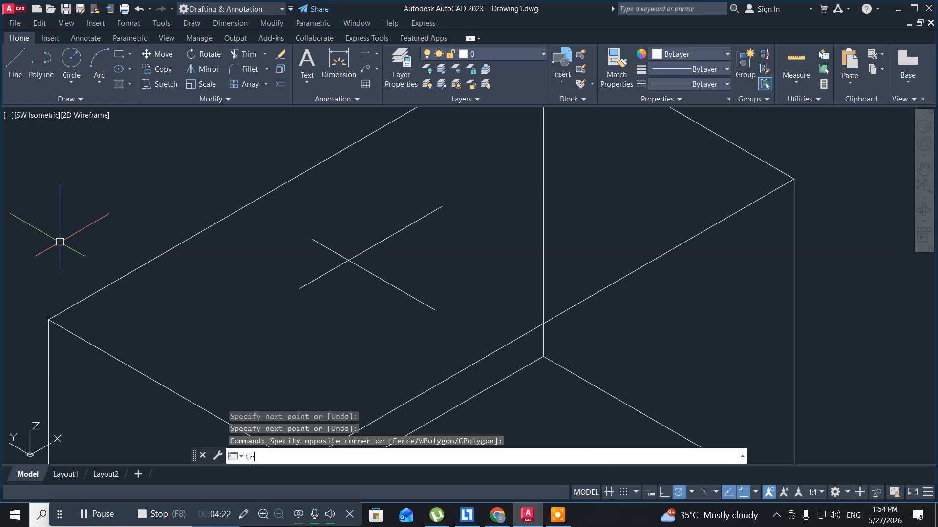
{"action": "key", "text": "Return"}
{"action": "key", "text": "Return"}
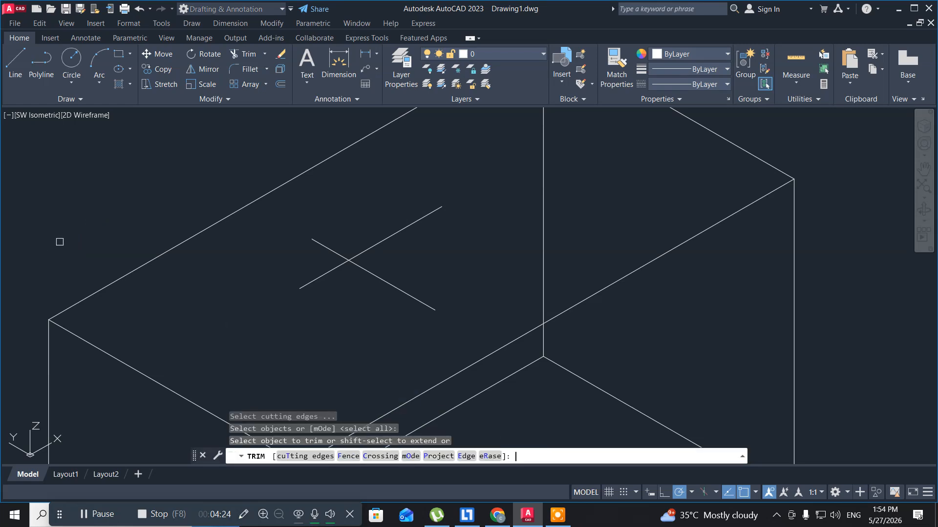
{"action": "left_click", "coordinate": [411, 430]}
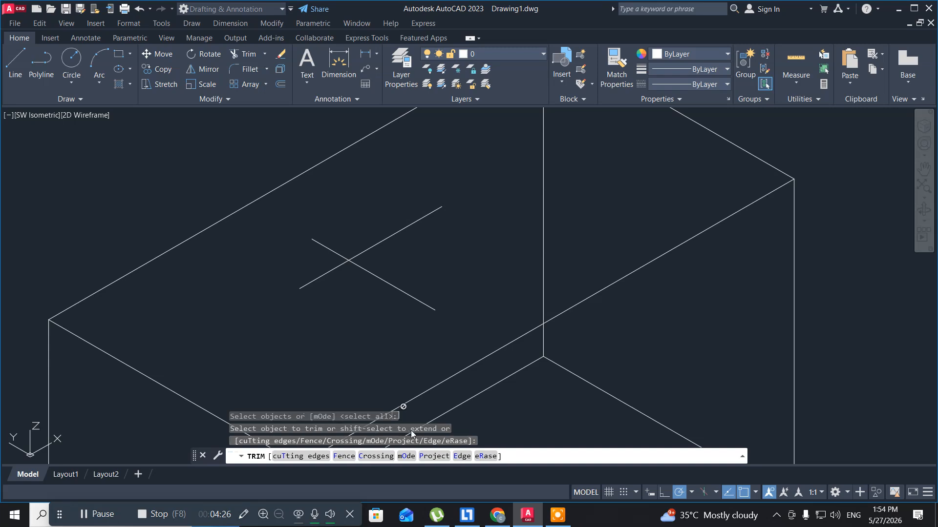
{"action": "left_click", "coordinate": [438, 456]}
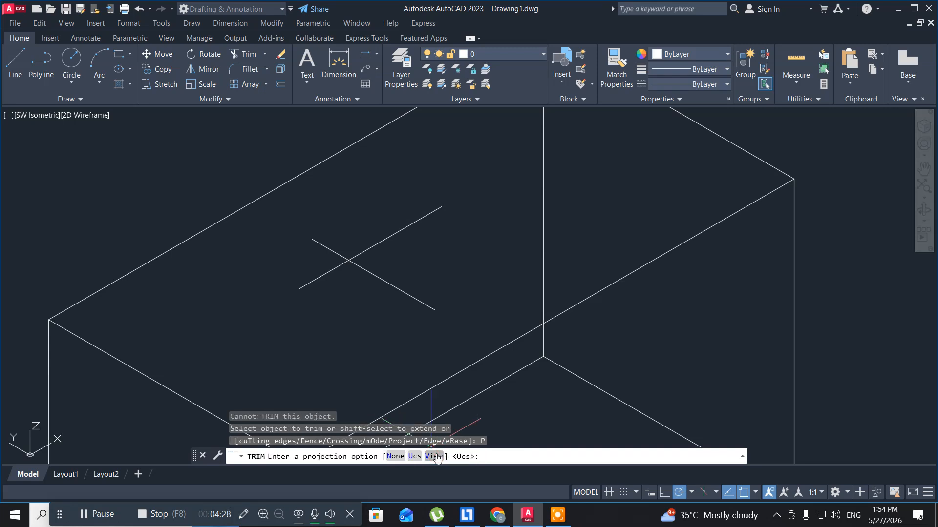
{"action": "left_click", "coordinate": [395, 456]}
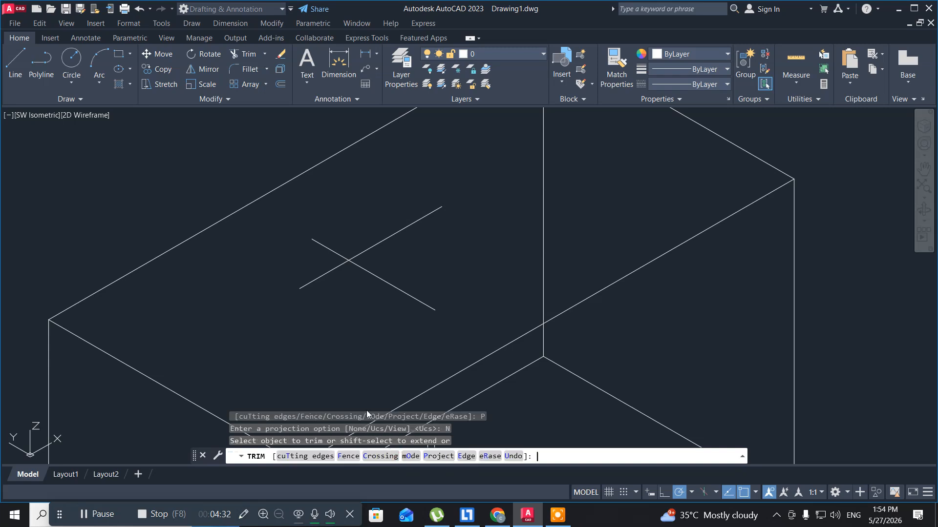
{"action": "left_click", "coordinate": [390, 293]}
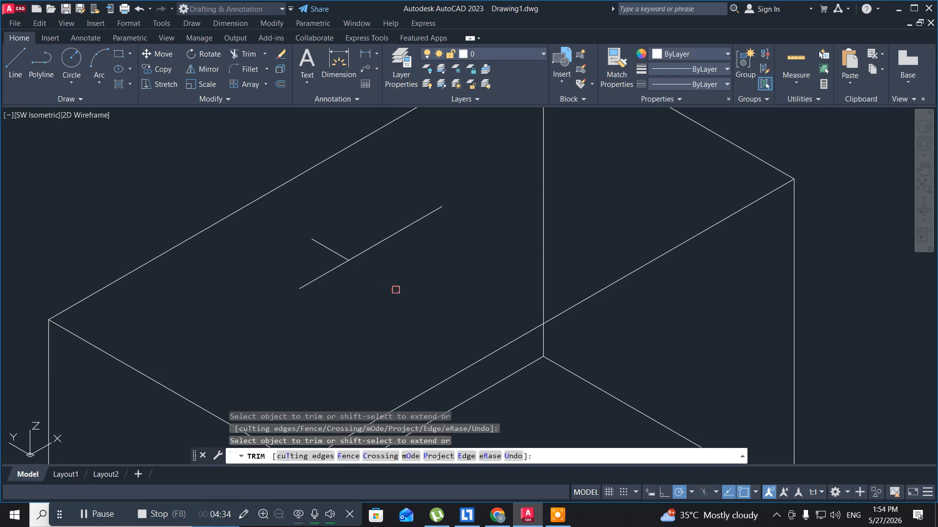
{"action": "left_click", "coordinate": [386, 235]}
{"action": "key", "text": "Escape"}
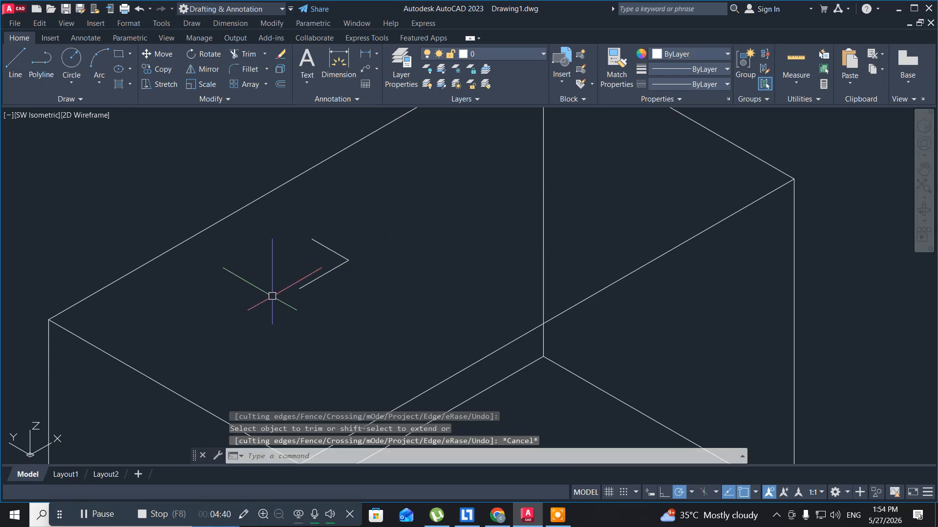
{"action": "key", "text": "ctrl+z"}
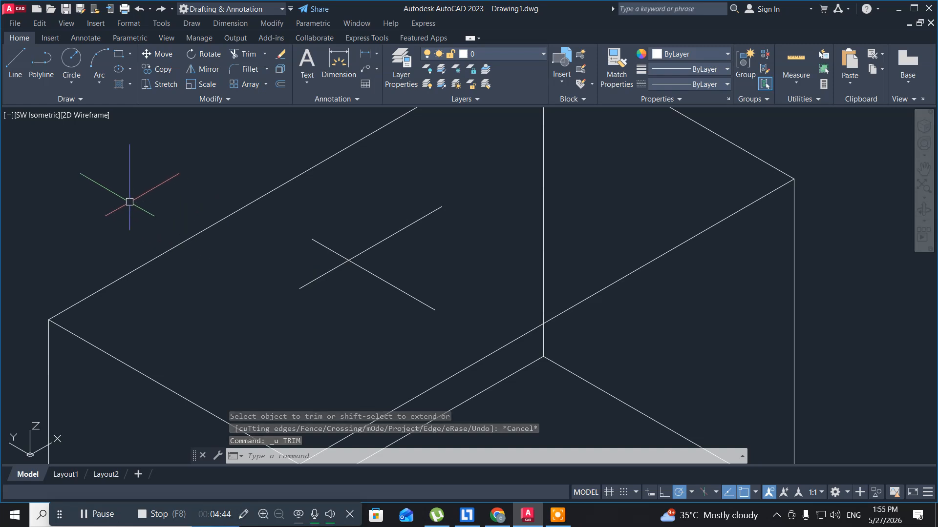
Restart Trim with all objects as cutting edges and set its projection option to Ucs
{"action": "type", "text": "tr"}
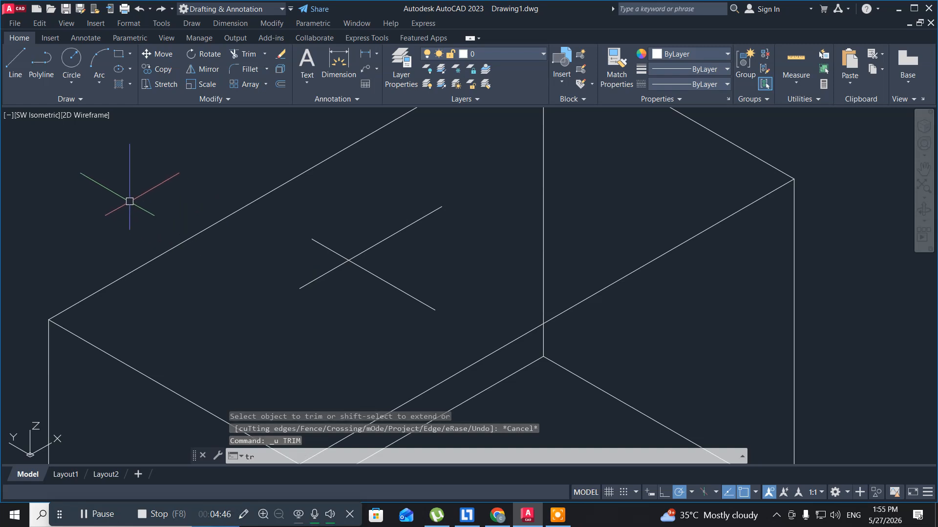
{"action": "key", "text": "Return"}
{"action": "key", "text": "Return"}
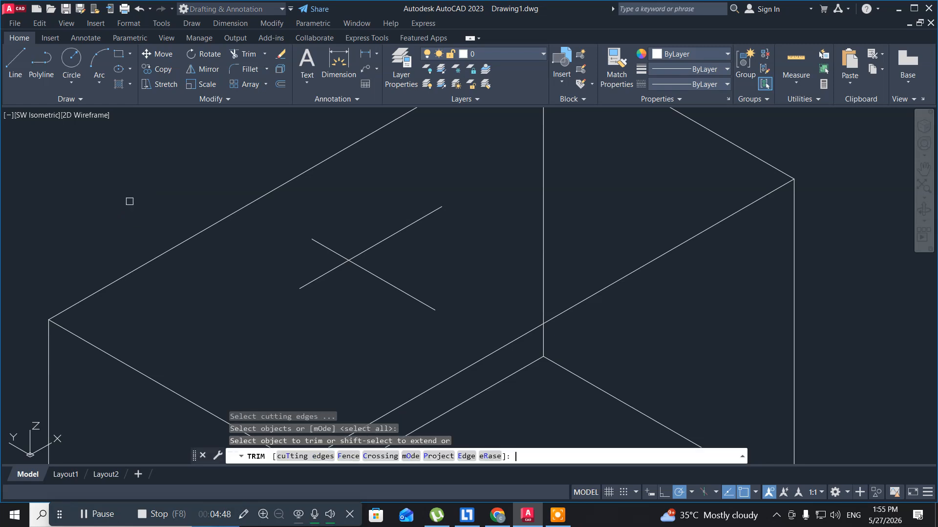
{"action": "left_click", "coordinate": [186, 241]}
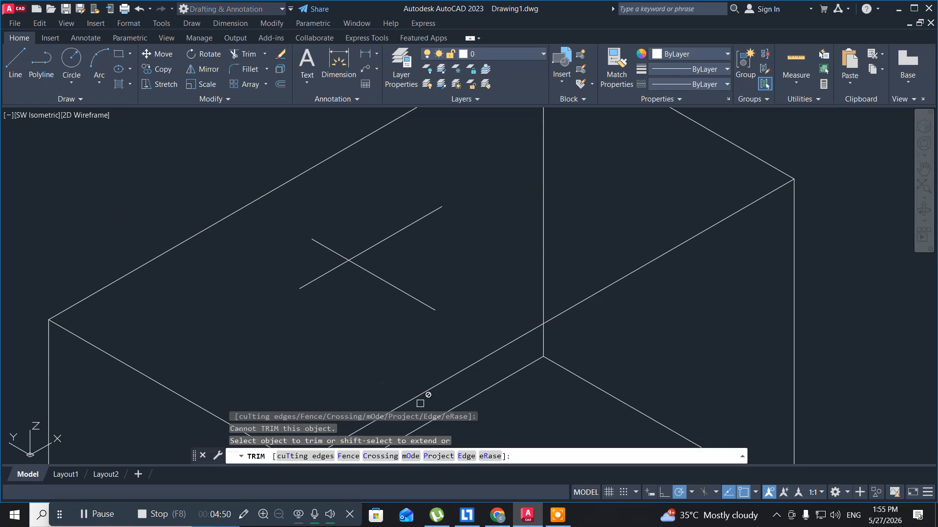
{"action": "left_click", "coordinate": [441, 456]}
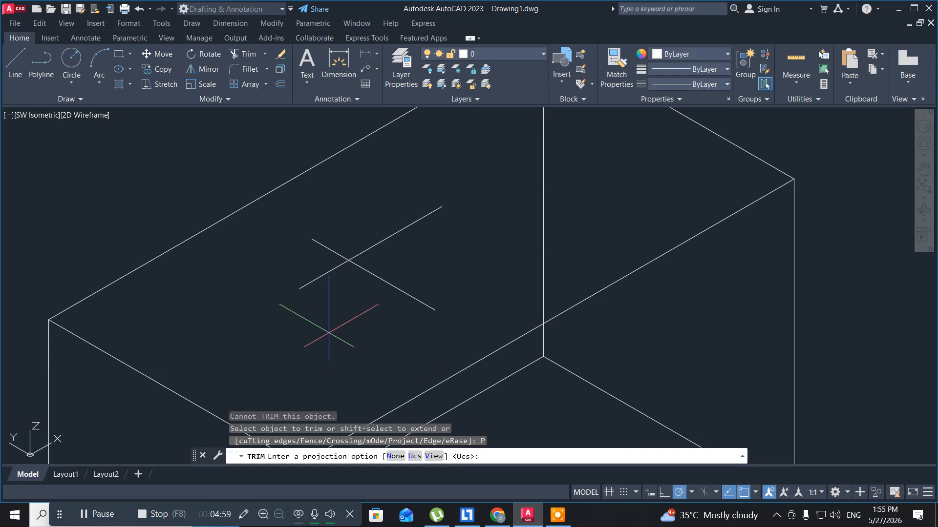
{"action": "middle_click_drag", "start_coordinate": [327, 337], "coordinate": [331, 318]}
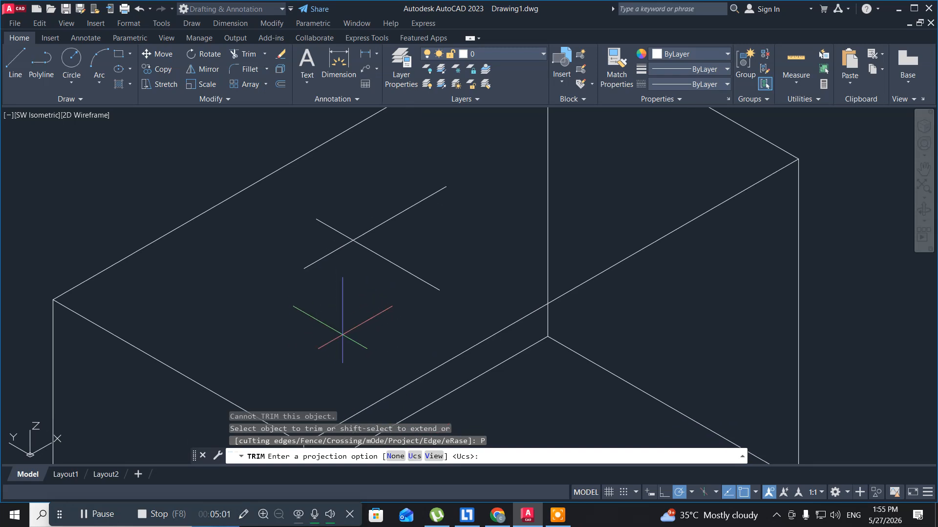
{"action": "left_click", "coordinate": [414, 457]}
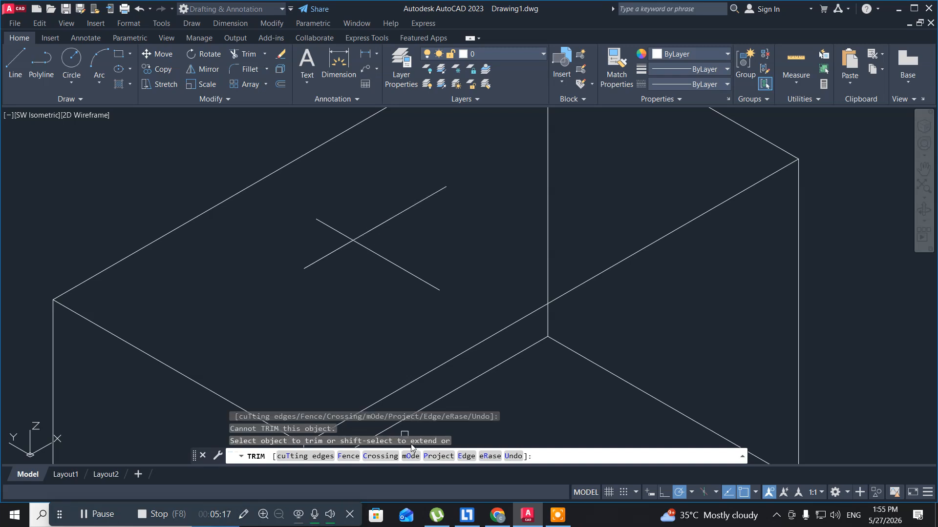
Switch the Trim projection option to View and trim the lower-left end of the line parallel to the X axis
{"action": "left_click", "coordinate": [446, 456]}
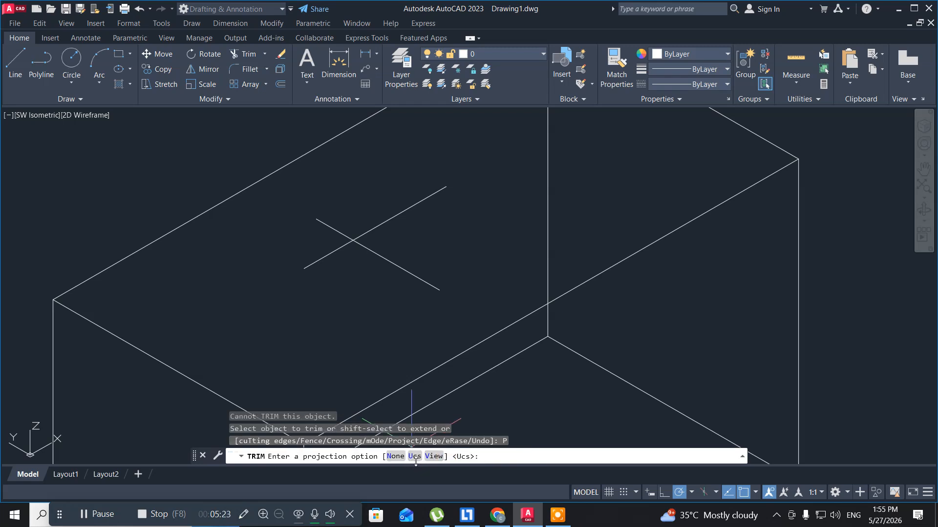
{"action": "left_click", "coordinate": [430, 455]}
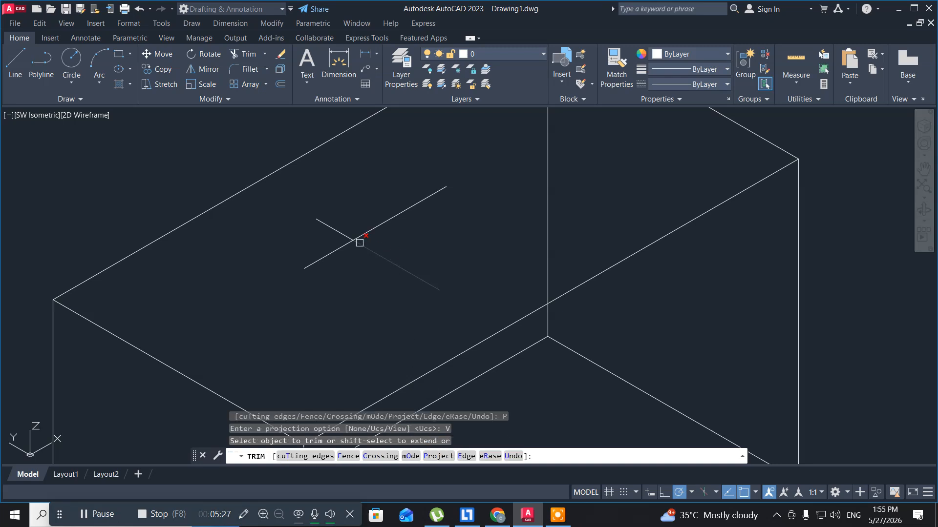
{"action": "left_click", "coordinate": [331, 253]}
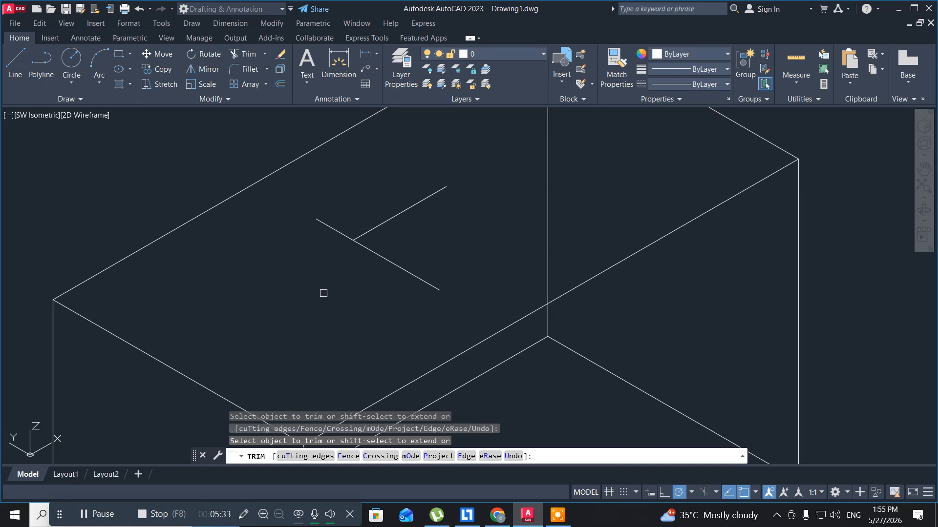
{"action": "key", "text": "Escape"}
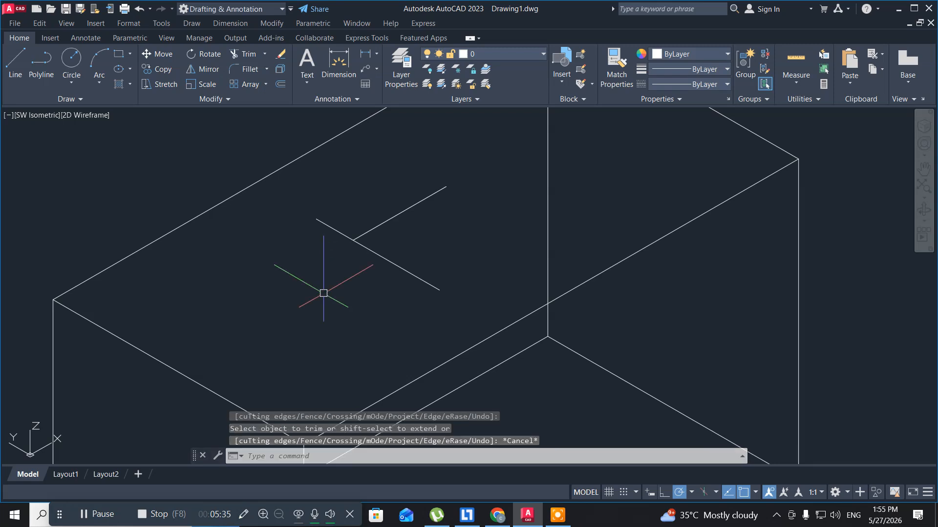
Undo the trim, both lines, the box extrusion, the isometric view change and the rectangle, returning to the line grid in Top view
{"action": "key", "text": "ctrl+z"}
{"action": "key", "text": "ctrl+z"}
{"action": "key", "text": "ctrl+z"}
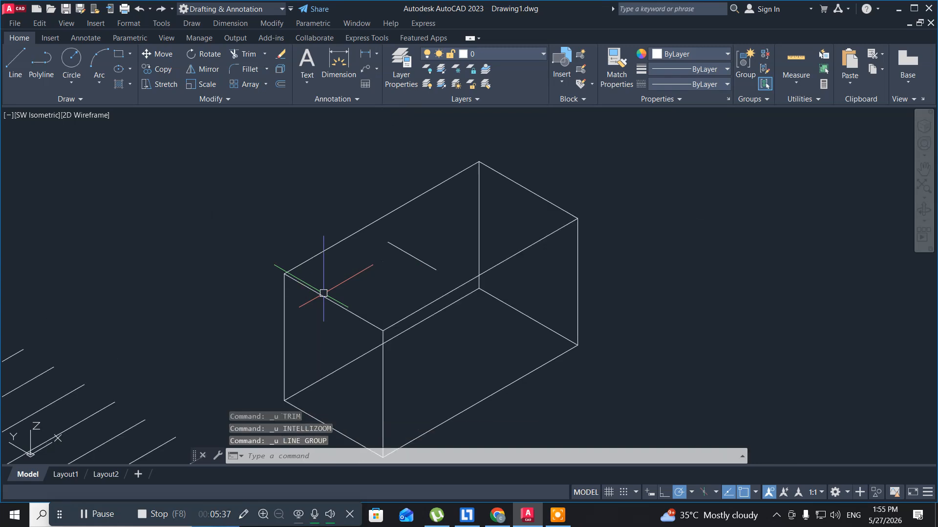
{"action": "key", "text": "ctrl+z"}
{"action": "key", "text": "ctrl+z"}
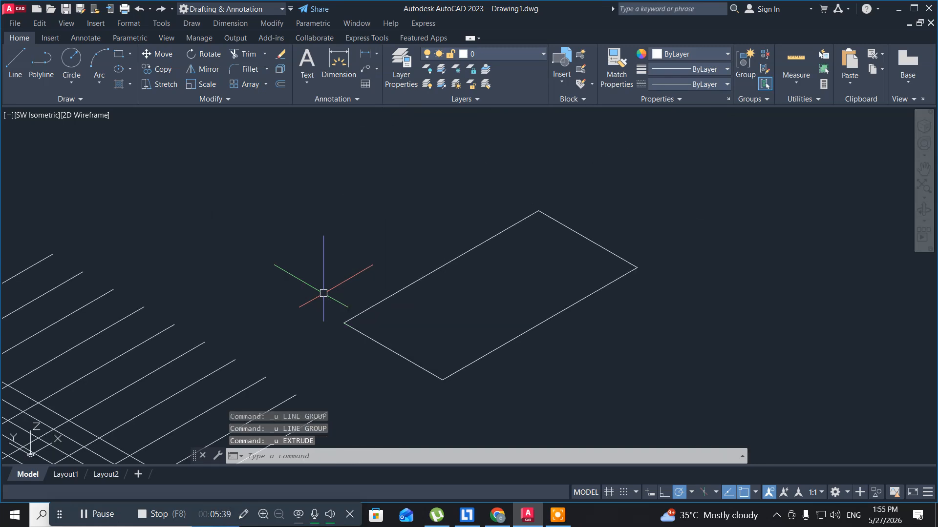
{"action": "key", "text": "ctrl+z"}
{"action": "key", "text": "ctrl+z"}
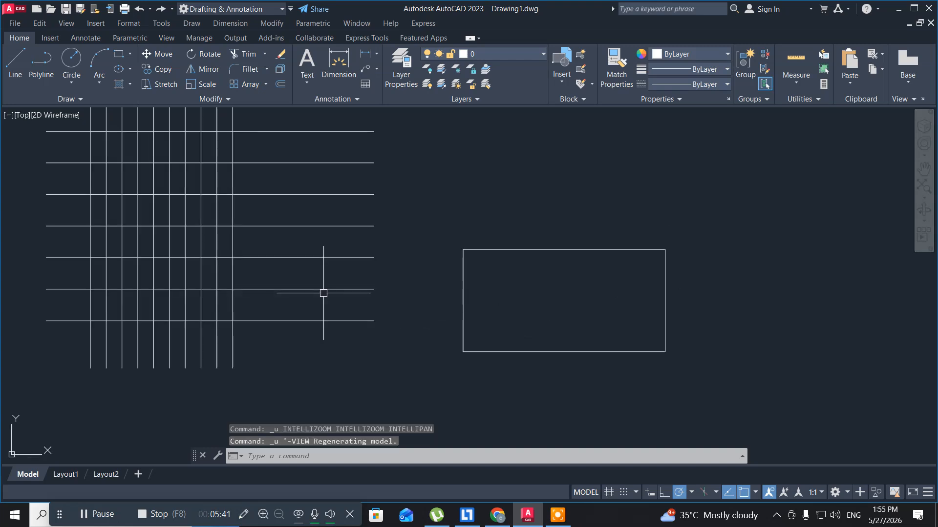
{"action": "key", "text": "ctrl+z"}
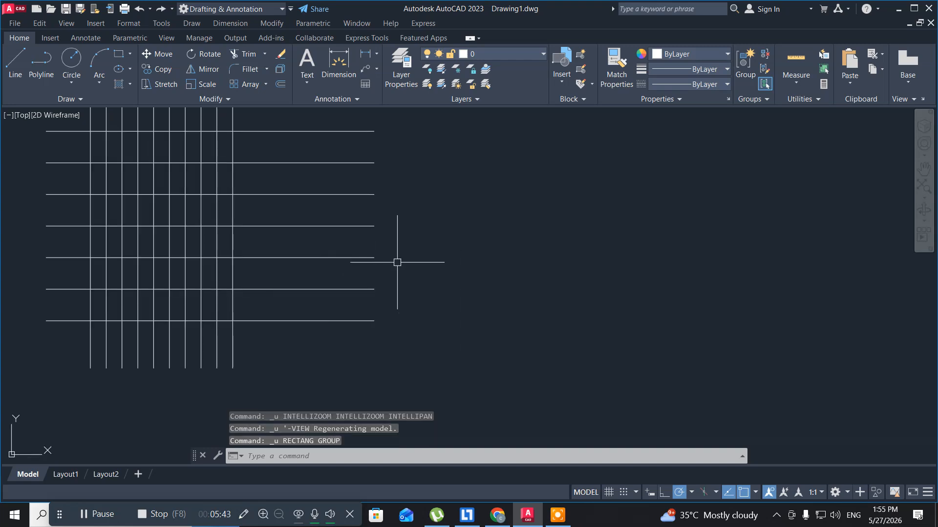
Draw a freehand-length vertical line just outside the left ends of the grid's horizontal lines
{"action": "mouse_move", "coordinate": [396, 262]}
{"action": "middle_mouse_down"}
{"action": "mouse_move", "coordinate": [465, 272]}
{"action": "mouse_move", "coordinate": [483, 308]}
{"action": "middle_mouse_up"}
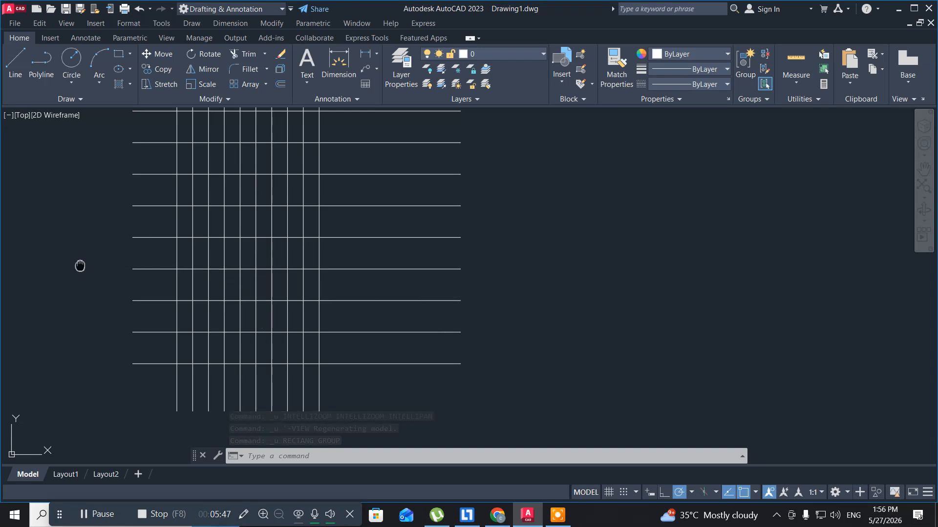
{"action": "middle_click_drag", "start_coordinate": [79, 265], "coordinate": [131, 263]}
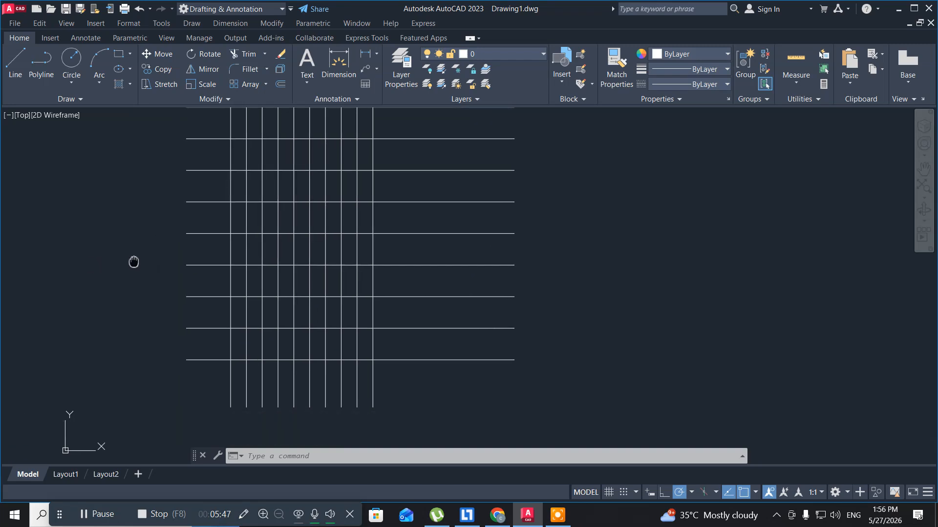
{"action": "left_click", "coordinate": [14, 61]}
{"action": "left_click", "coordinate": [139, 226]}
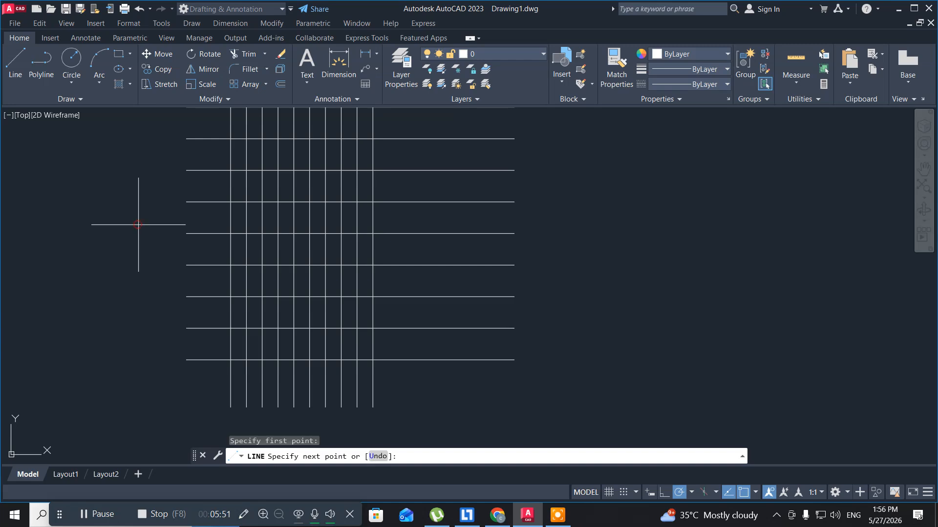
{"action": "left_click", "coordinate": [138, 358]}
{"action": "key", "text": "Escape"}
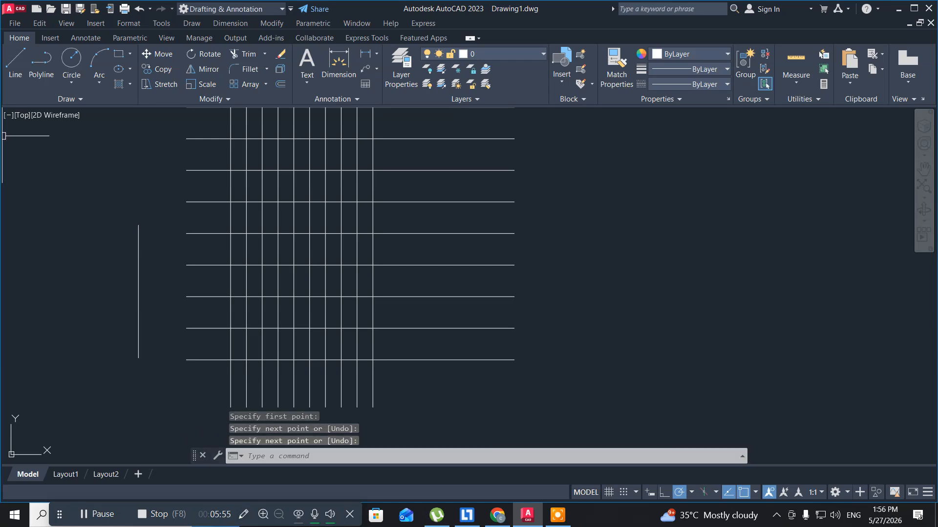
Draw a second vertical line of similar length, parallel to the first and farther from the grid
{"action": "left_click", "coordinate": [15, 64]}
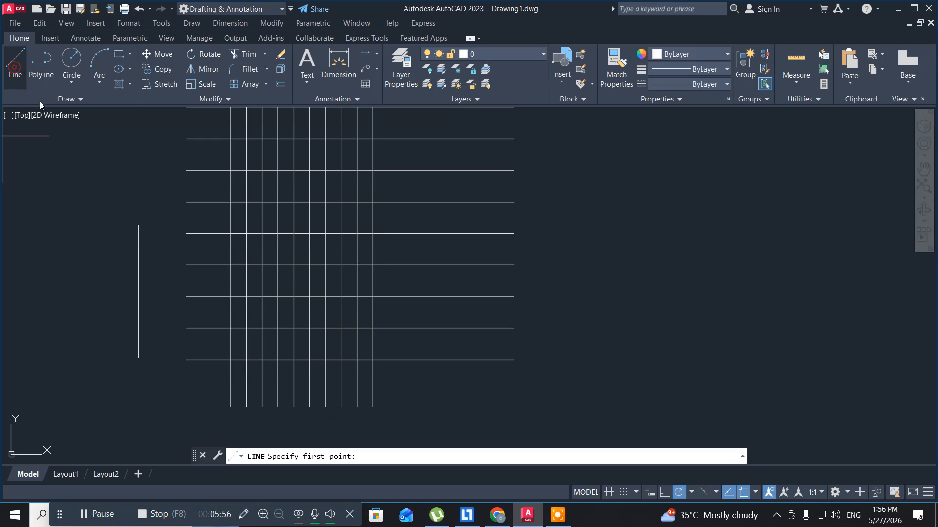
{"action": "left_click", "coordinate": [103, 221]}
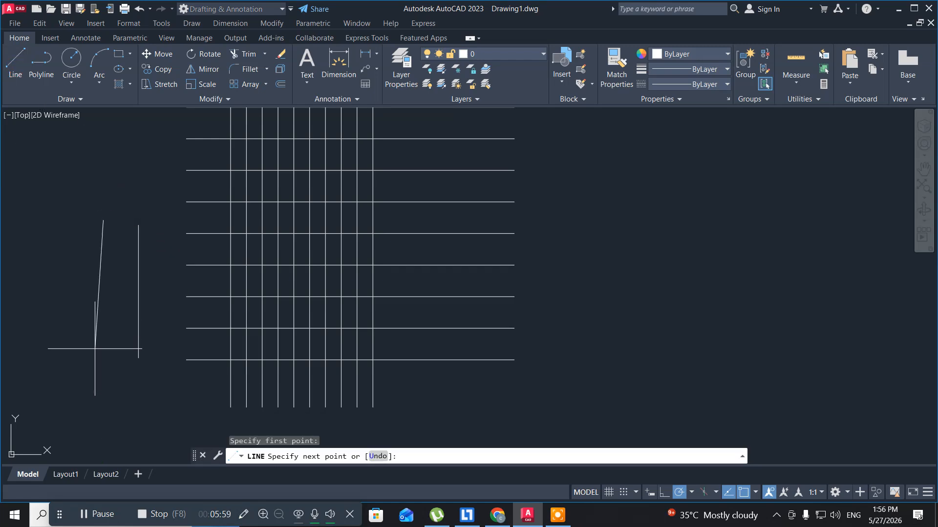
{"action": "left_click", "coordinate": [103, 401]}
{"action": "key", "text": "Return"}
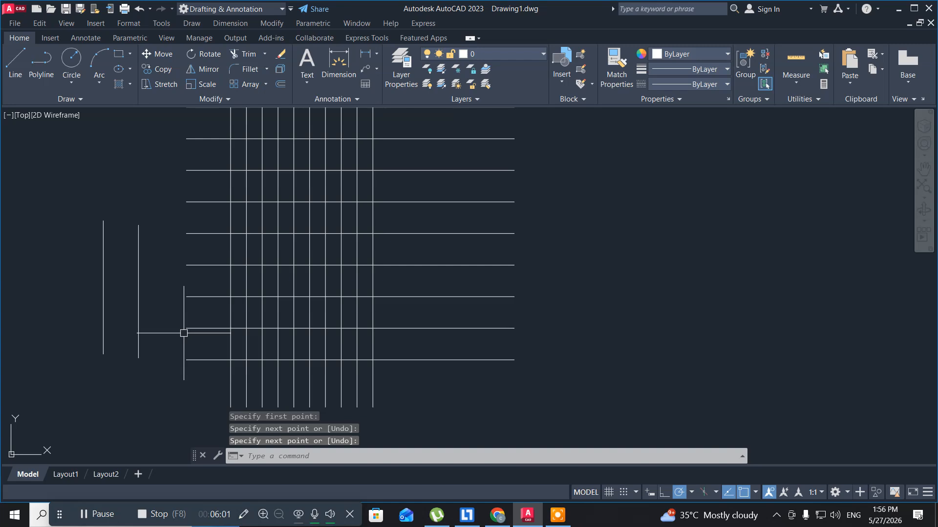
Set the Trim edge mode to Extend and trim a middle section out of each of the two separate vertical lines beside the grid
{"action": "type", "text": "tr"}
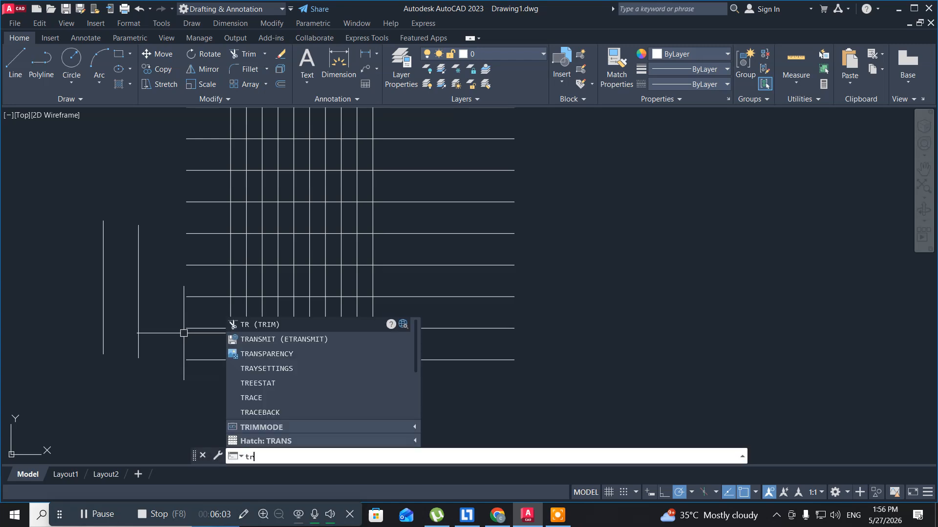
{"action": "key", "text": "Return"}
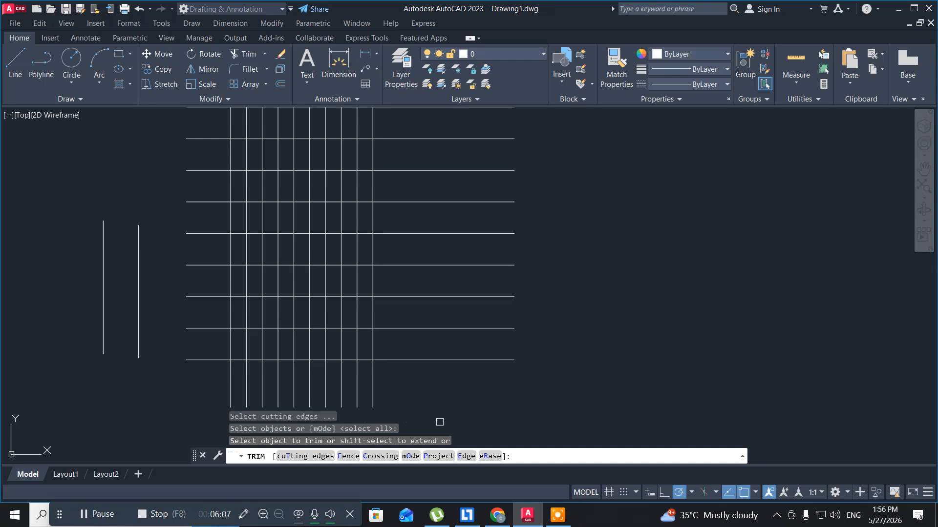
{"action": "left_click", "coordinate": [465, 456]}
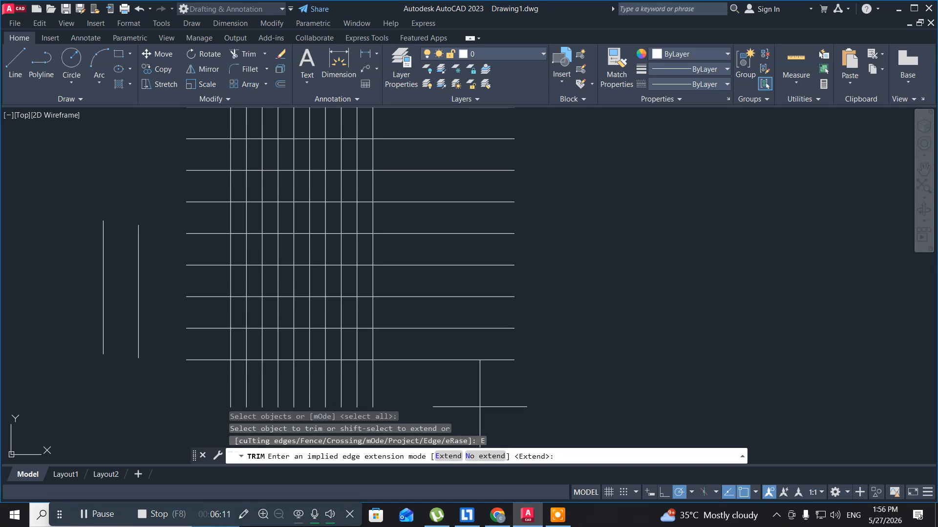
{"action": "left_click", "coordinate": [449, 456]}
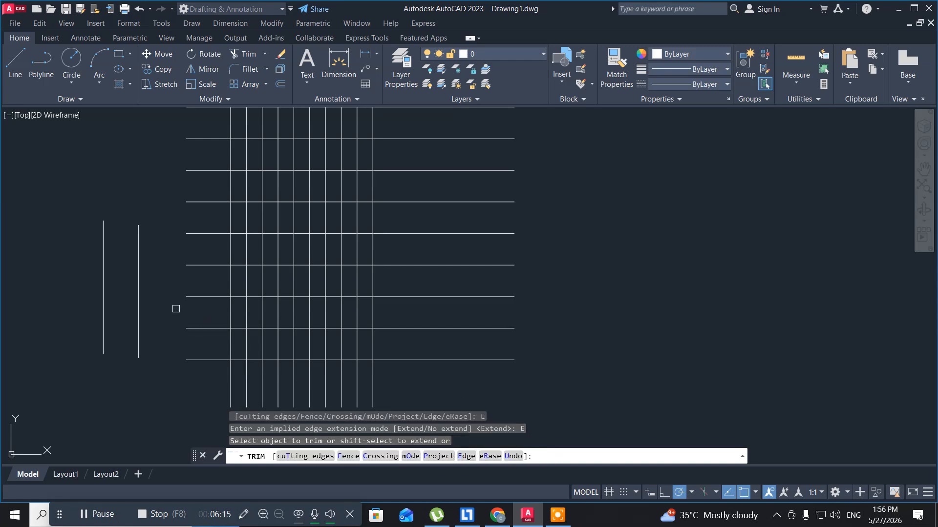
{"action": "left_click", "coordinate": [137, 308]}
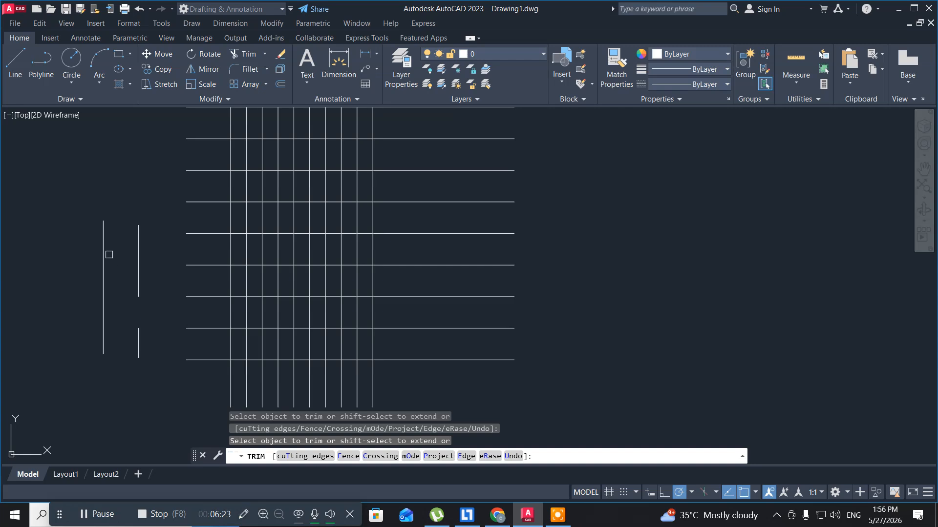
{"action": "left_click", "coordinate": [103, 251]}
{"action": "left_click", "coordinate": [139, 341]}
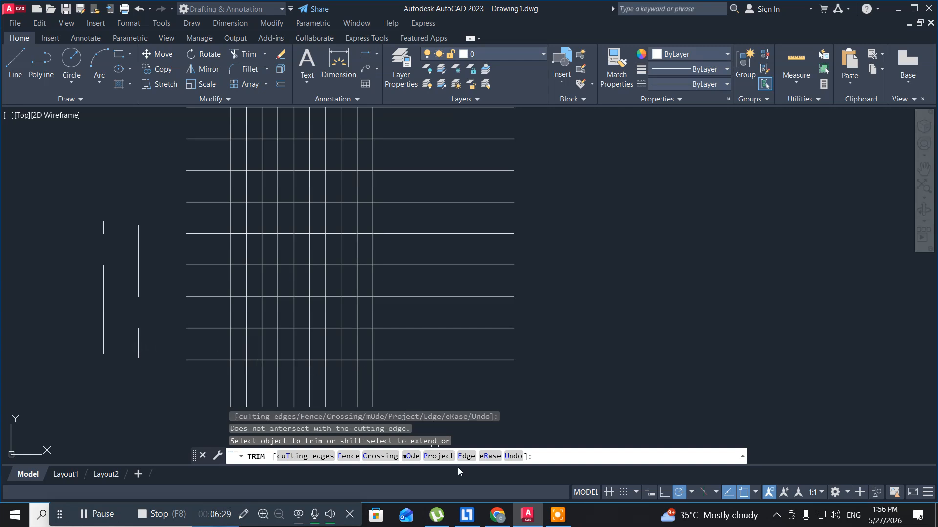
Switch the Trim edge mode to No extend and try to trim the upper part of the separate vertical line nearer the grid
{"action": "left_click", "coordinate": [466, 458]}
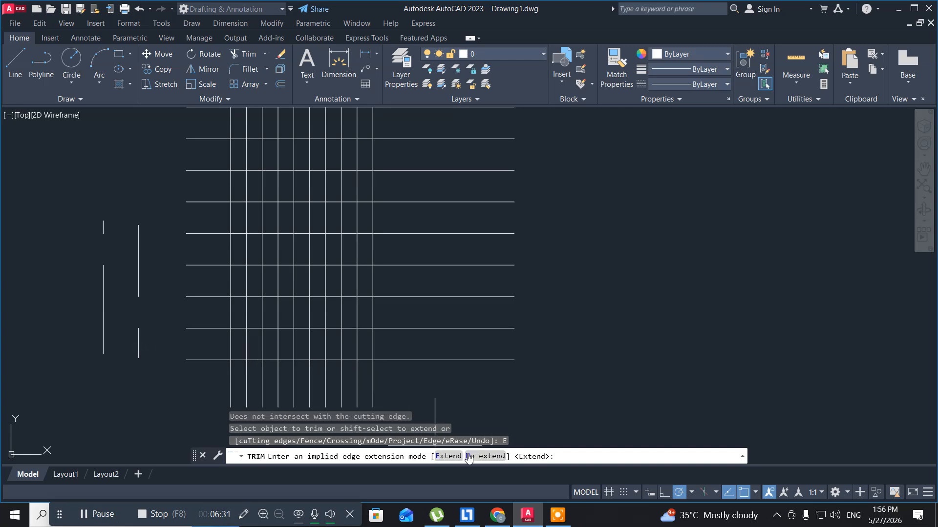
{"action": "left_click", "coordinate": [480, 456]}
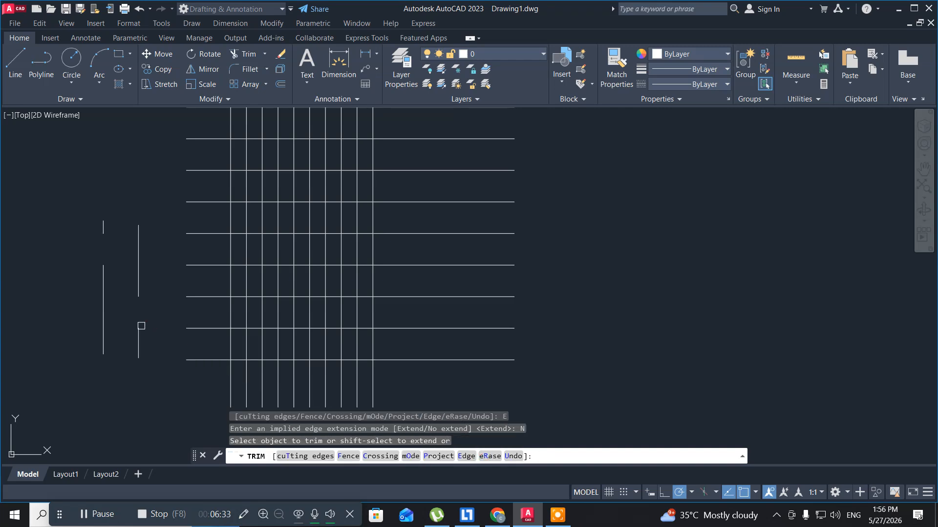
{"action": "left_click", "coordinate": [138, 252]}
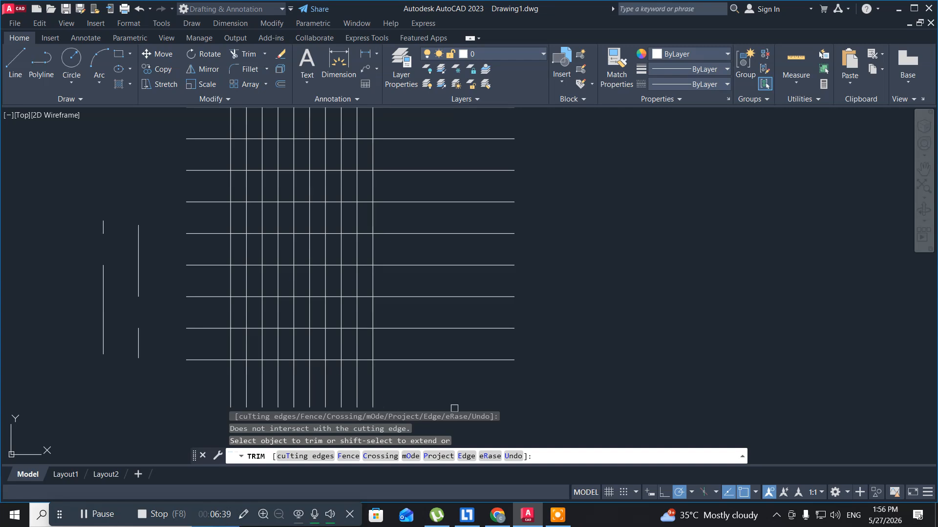
{"action": "key", "text": "Escape"}
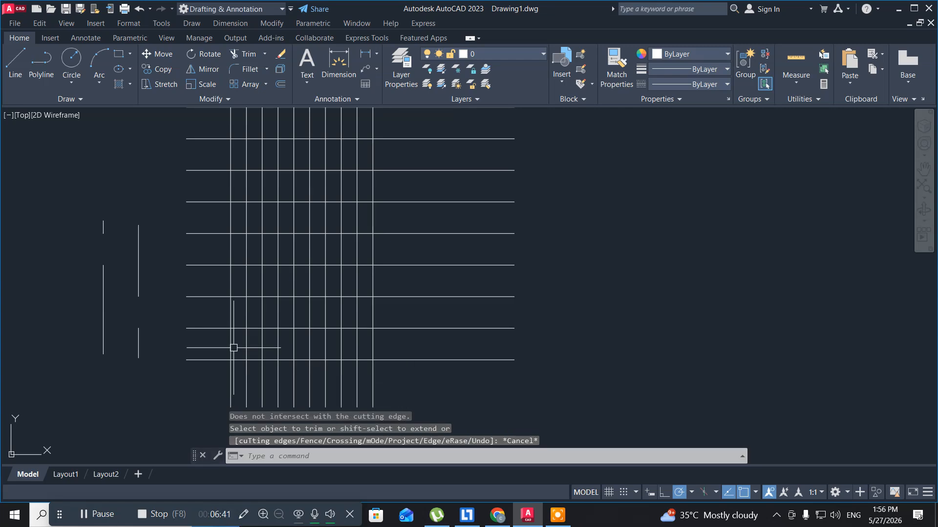
{"action": "left_click", "coordinate": [43, 252]}
{"action": "left_click", "coordinate": [82, 299]}
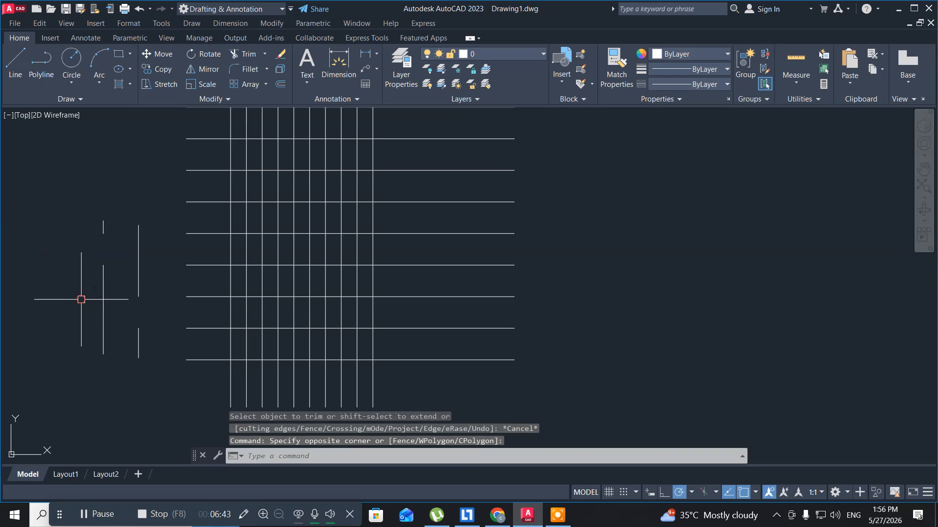
Trim the right overhang of the grid's lowest horizontal line, and revert it with Trim's Undo option
{"action": "type", "text": "tr"}
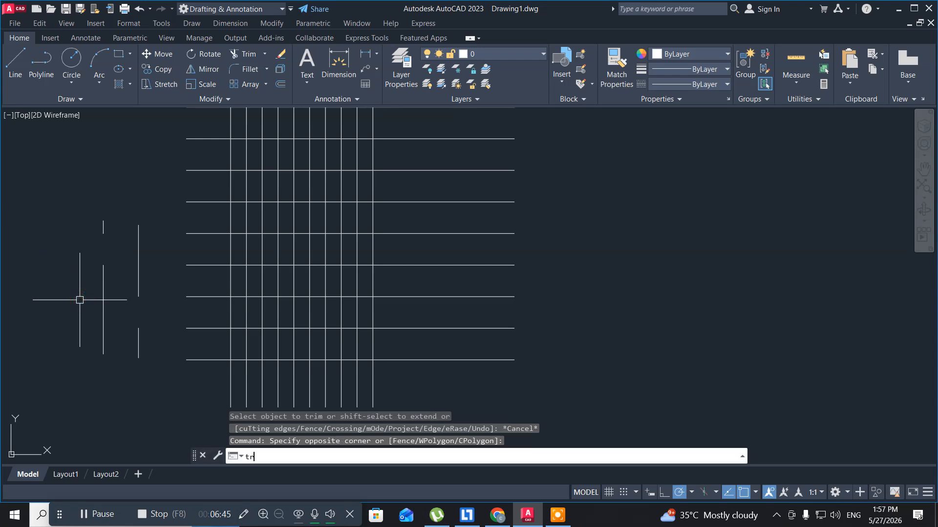
{"action": "key", "text": "Return"}
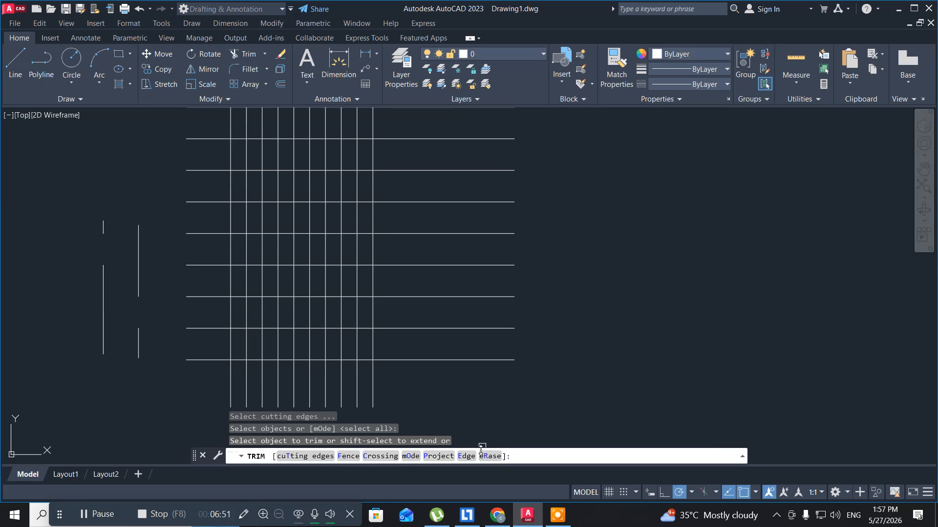
{"action": "left_click", "coordinate": [401, 362]}
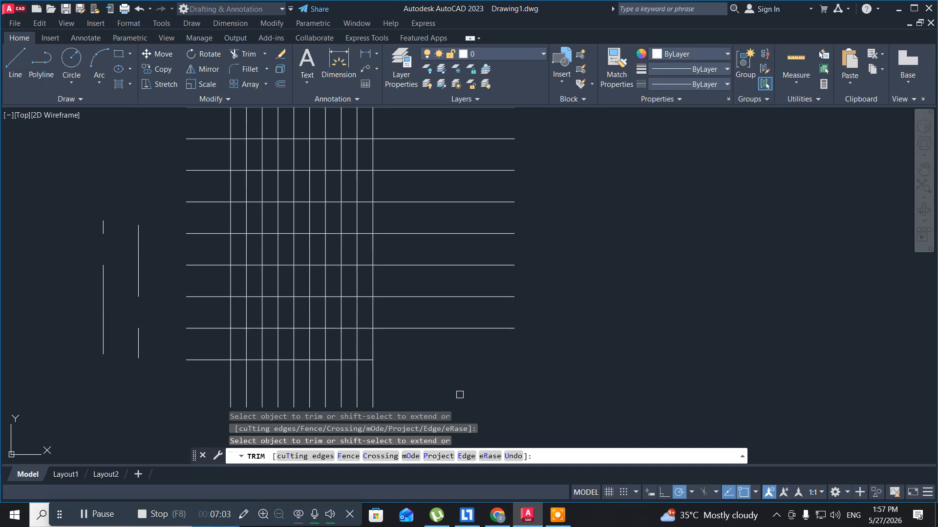
{"action": "left_click", "coordinate": [513, 456]}
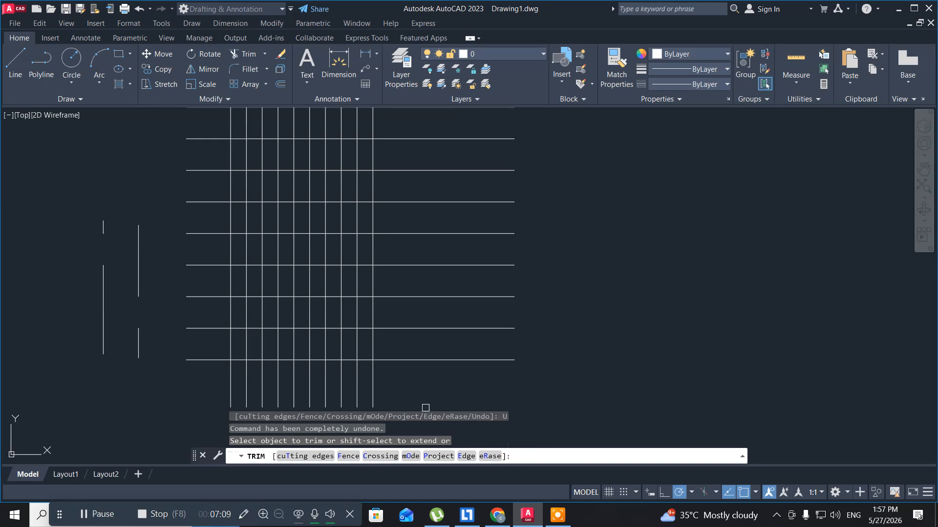
Trim the lowest horizontal line between the two rightmost vertical lines and remove its detached right piece with Trim's eRase option
{"action": "left_click", "coordinate": [361, 361]}
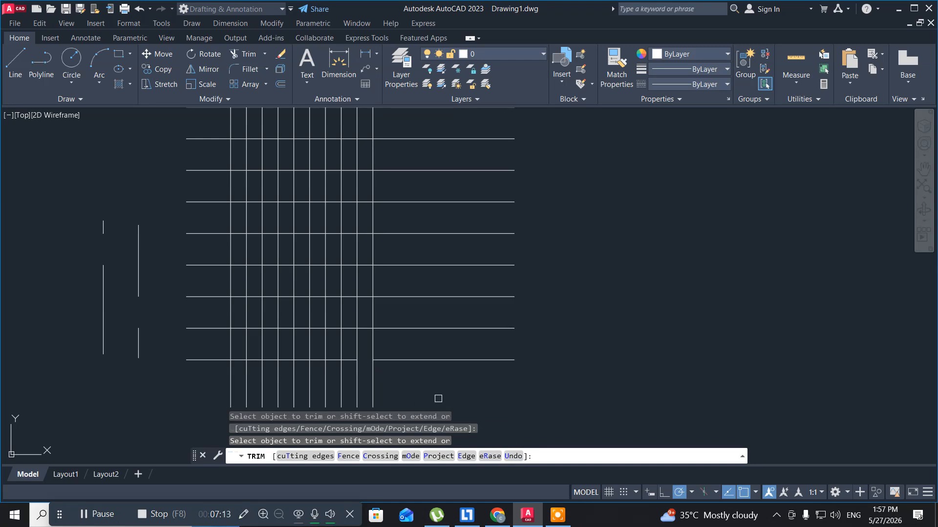
{"action": "left_click", "coordinate": [418, 360]}
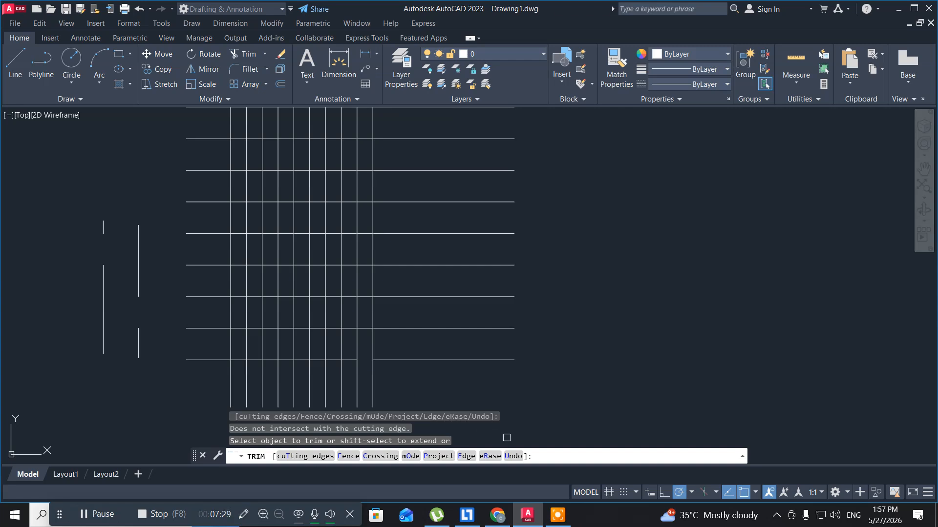
{"action": "left_click", "coordinate": [490, 456]}
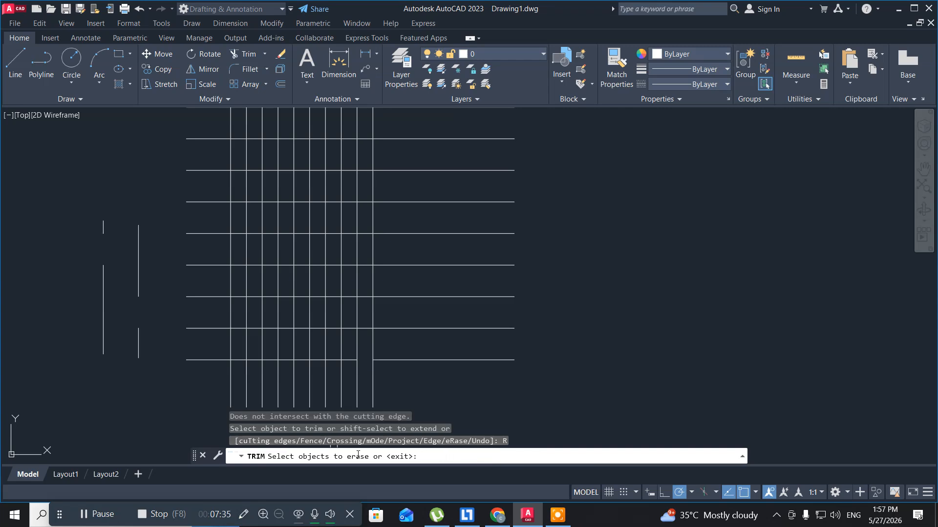
{"action": "left_click", "coordinate": [420, 362]}
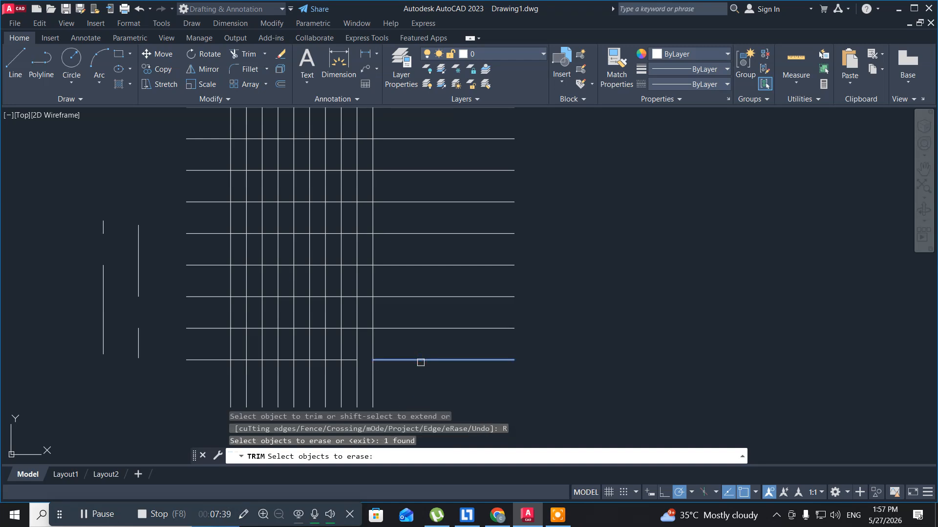
{"action": "key", "text": "Return"}
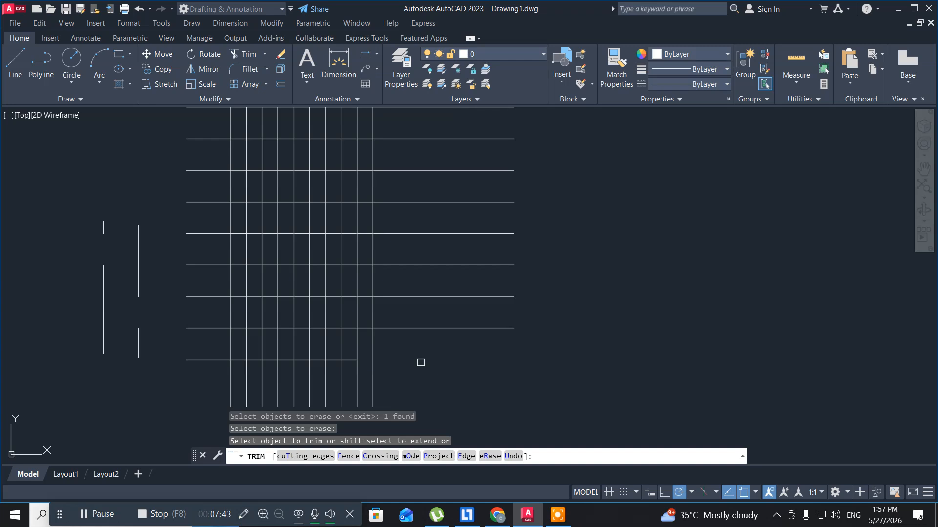
{"action": "key", "text": "Escape"}
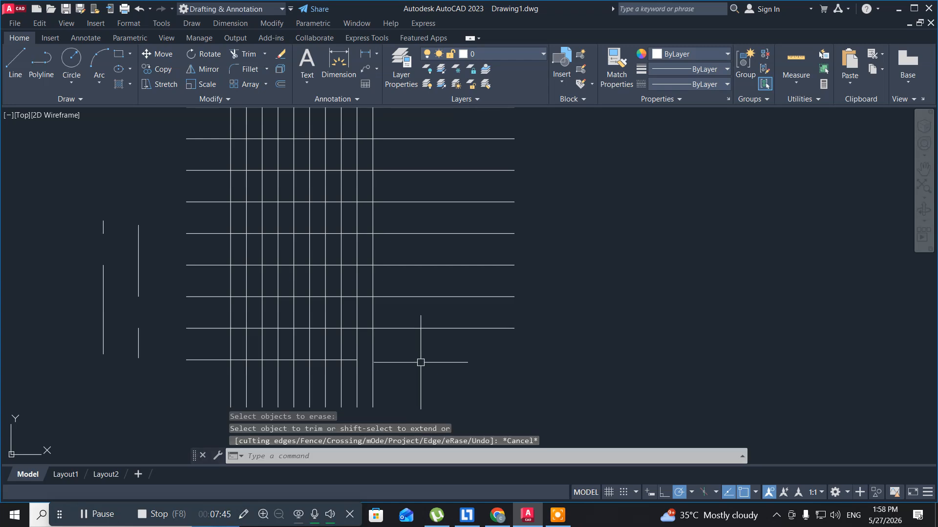